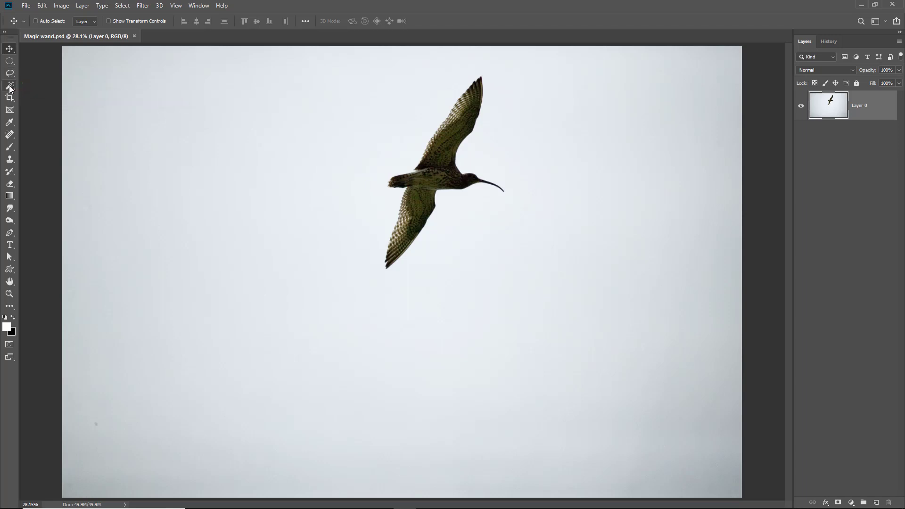
# Choose the Magic Wand tool at tolerance 32 for colour-based selection
pyautogui.click(9, 87)
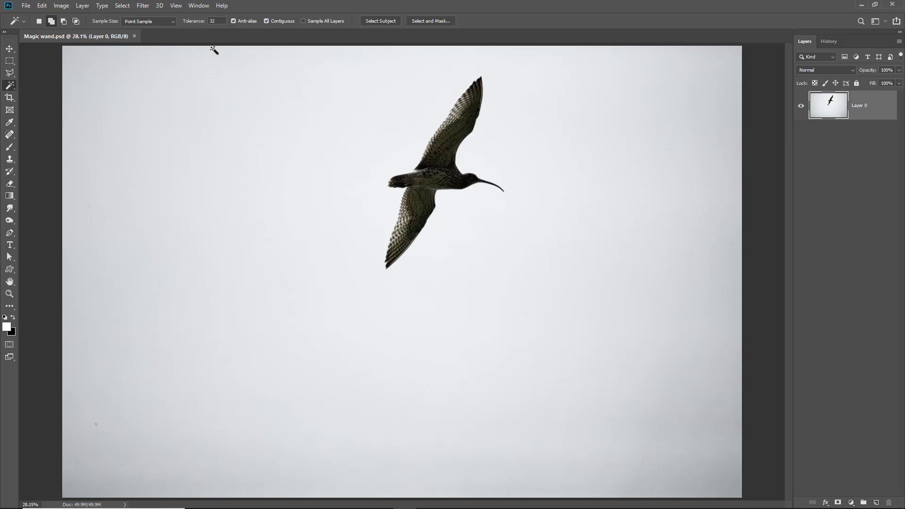
# Select the pale sky with the Magic Wand, adding the left edge and dark bottom-left patches
pyautogui.click(285, 230)
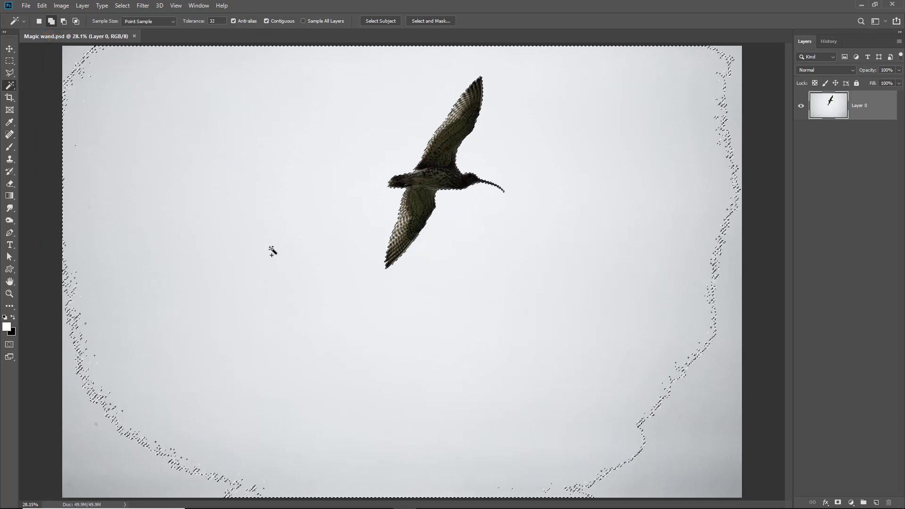
pyautogui.click(70, 64)
pyautogui.click(79, 489)
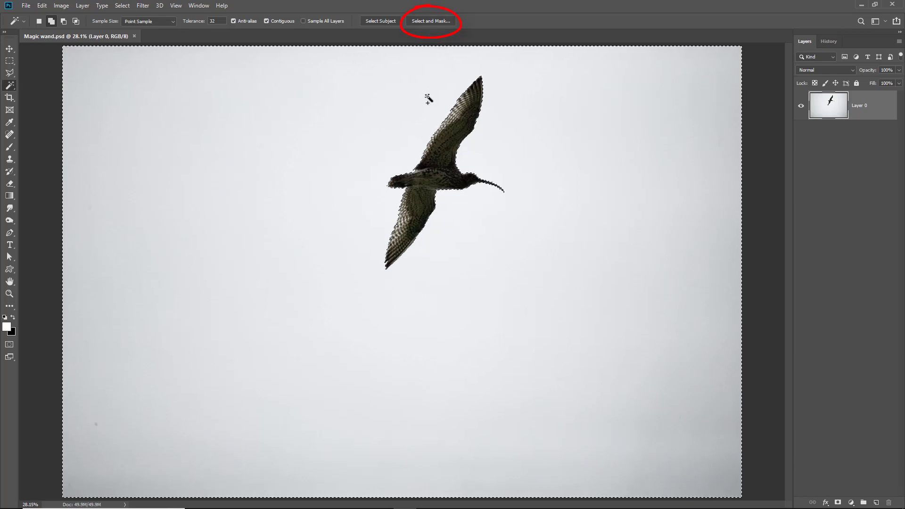
# Open Select and Mask and invert the selection so the curlew is selected
pyautogui.click(425, 21)
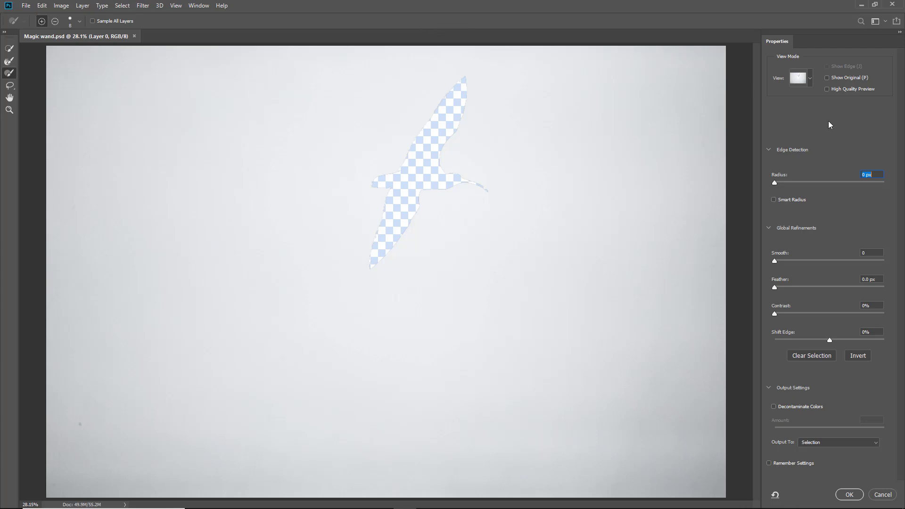
pyautogui.click(858, 357)
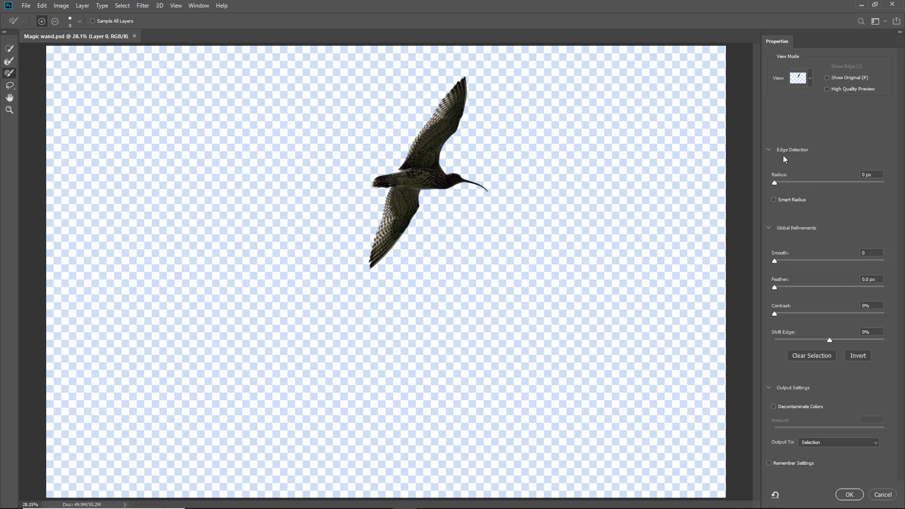
# Switch the preview to Black & White and zoom in on the curlew's head and beak
pyautogui.click(810, 81)
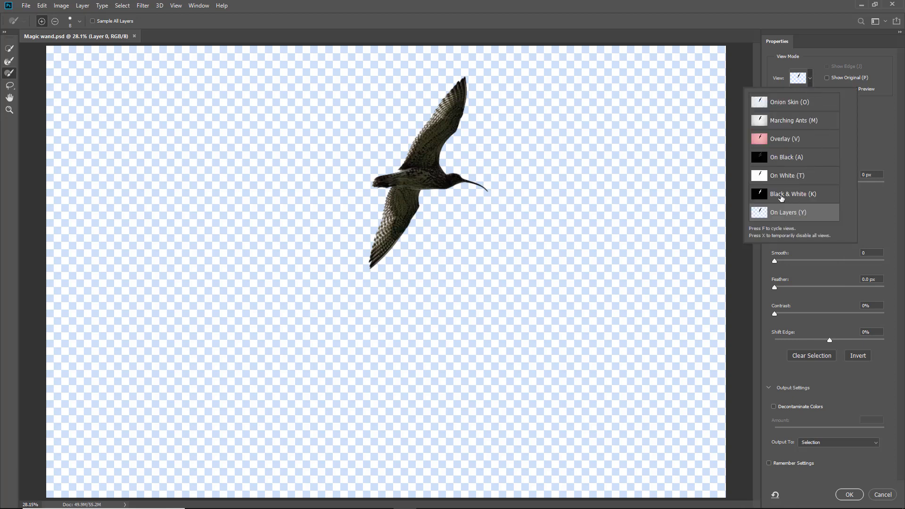
pyautogui.click(780, 198)
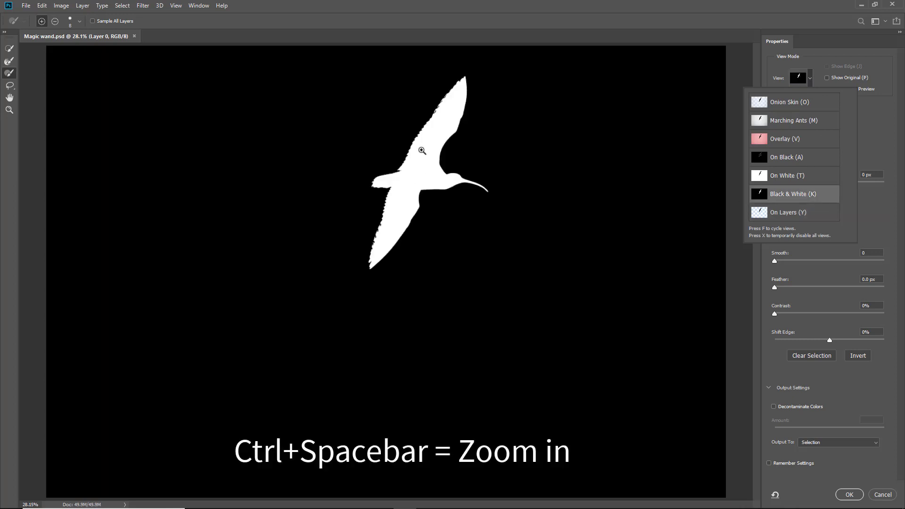
pyautogui.hotkey('ctrl', 'space')
pyautogui.moveTo(432, 156); pyautogui.dragTo(470, 192)
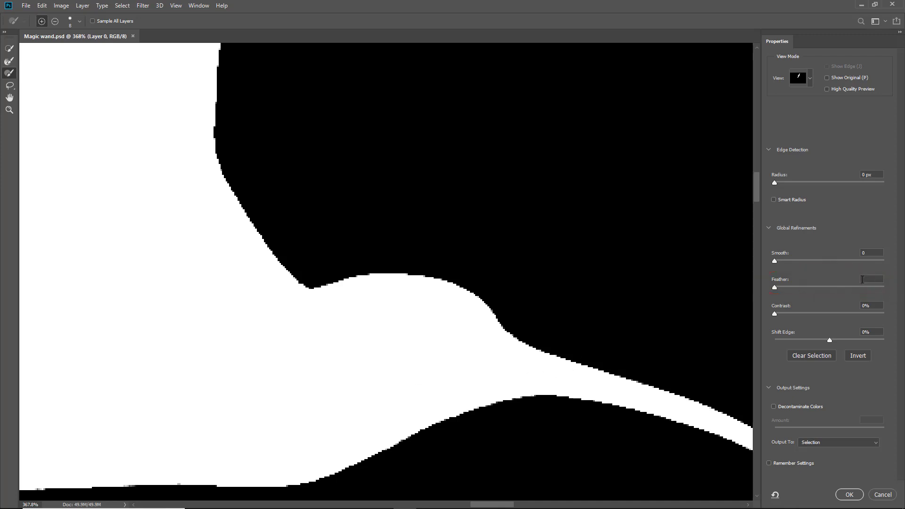
# Feather the curlew selection by 0.5 px and set Output To: Layer Mask
pyautogui.moveTo(862, 278); pyautogui.dragTo(877, 278)
pyautogui.write('0.5')
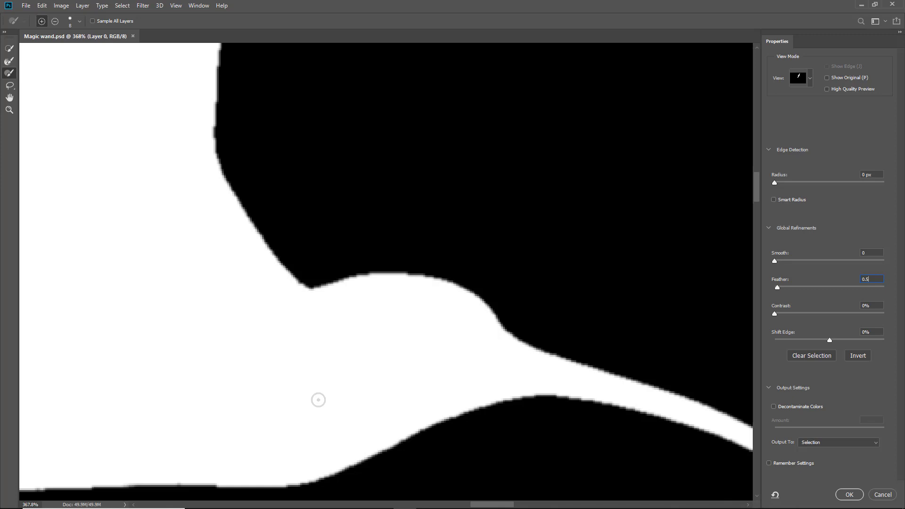
pyautogui.press('Return')
pyautogui.click(874, 443)
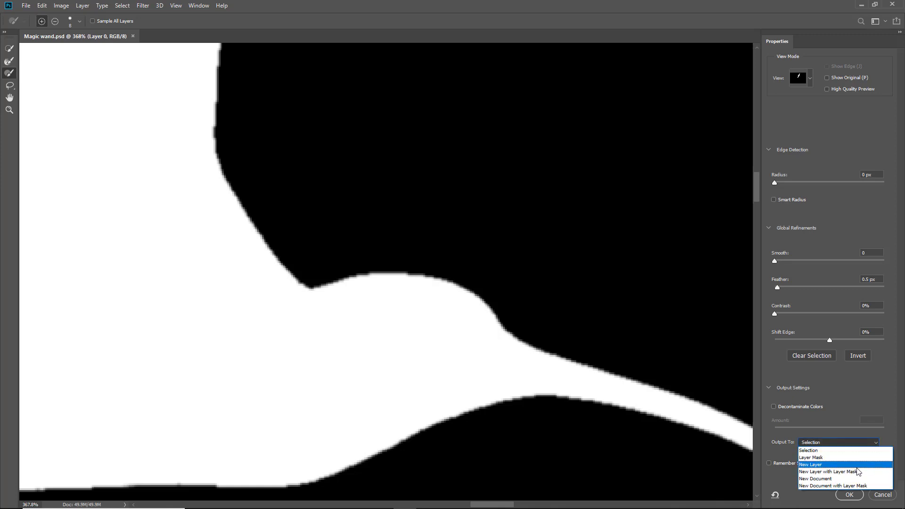
pyautogui.click(812, 458)
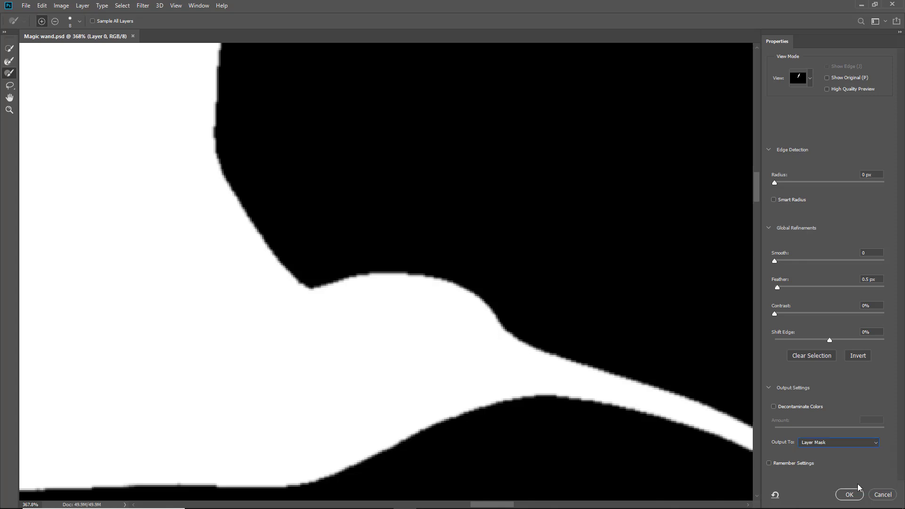
# Apply the refinement, fit the image in view, and target the layer's pixels instead of its mask
pyautogui.click(849, 495)
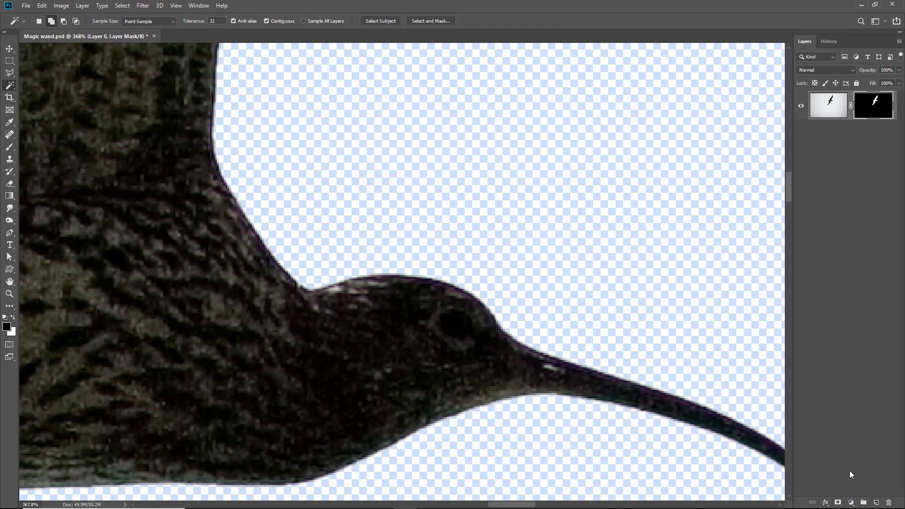
pyautogui.hotkey('ctrl', '0')
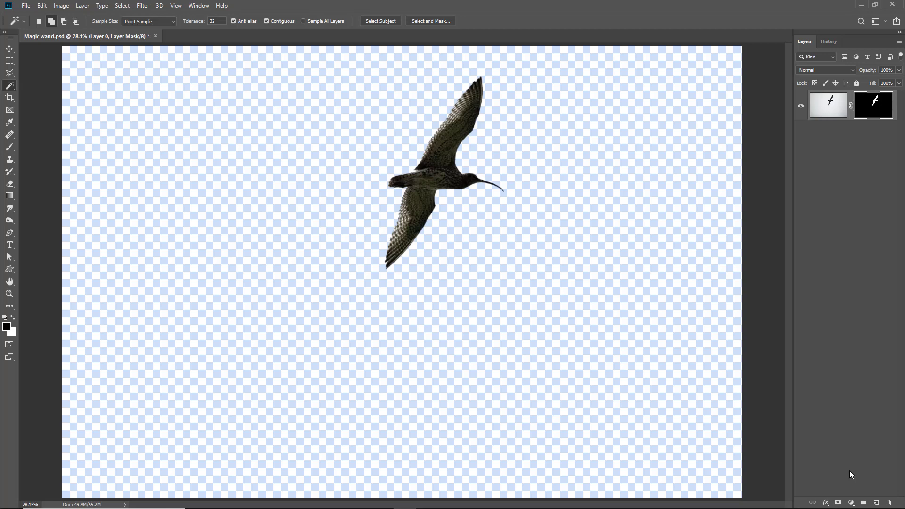
pyautogui.hotkey('ctrl', '2')
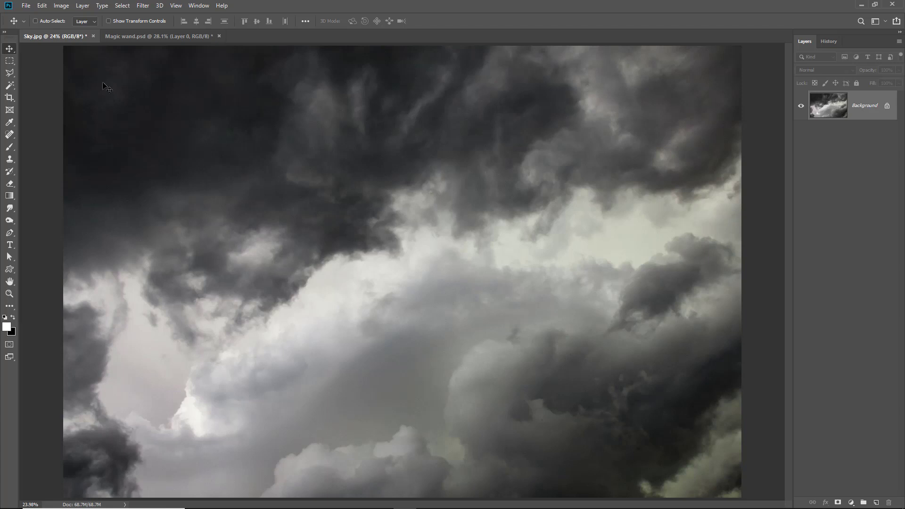
# Float Magic wand.psd and drag its curlew layer onto Sky.jpg as Layer 1
pyautogui.moveTo(126, 35); pyautogui.dragTo(412, 203)
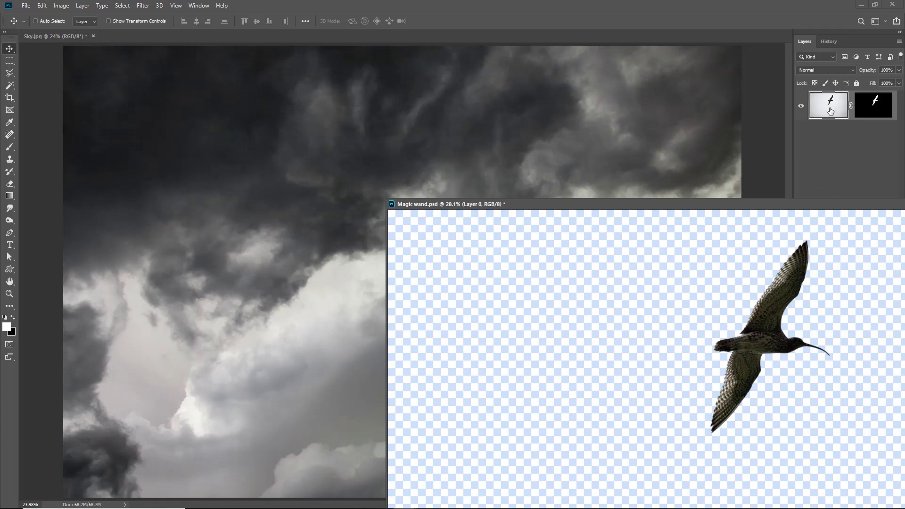
pyautogui.moveTo(830, 108); pyautogui.dragTo(304, 349)
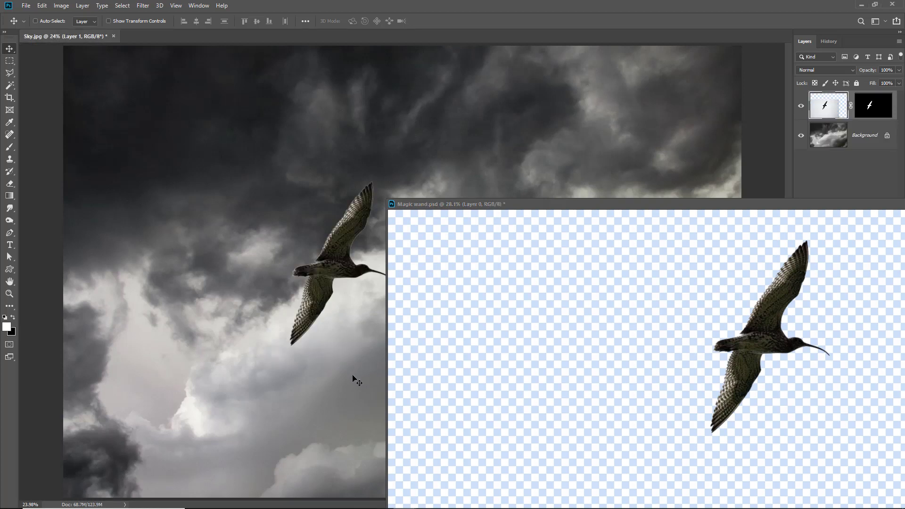
pyautogui.moveTo(797, 211); pyautogui.dragTo(536, 159)
pyautogui.moveTo(614, 157); pyautogui.dragTo(567, 39)
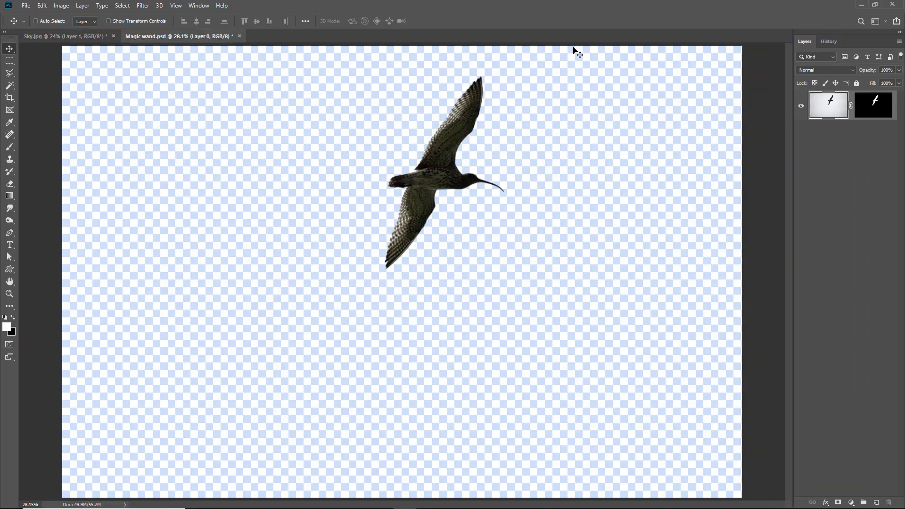
# In Sky.jpg, move the curlew to the upper-left corner and target its layer mask
pyautogui.click(60, 35)
pyautogui.moveTo(334, 262); pyautogui.dragTo(311, 345)
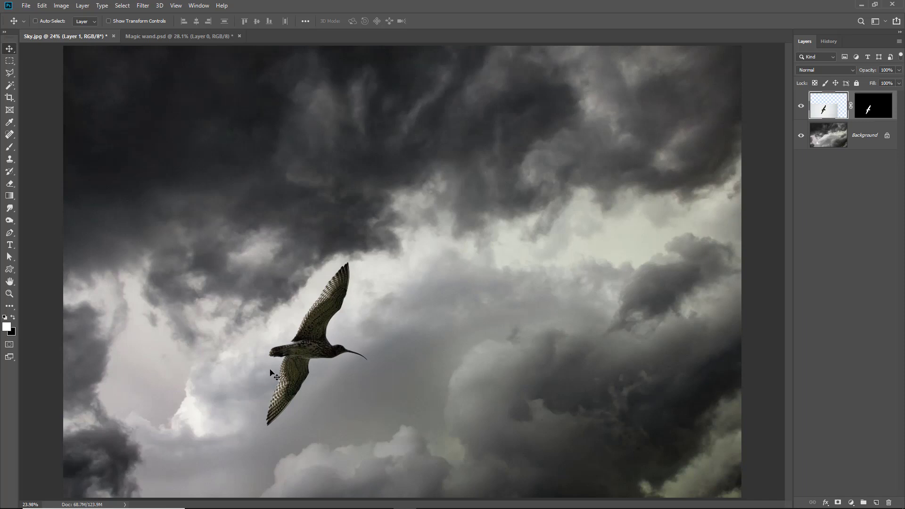
pyautogui.moveTo(304, 354); pyautogui.dragTo(149, 145)
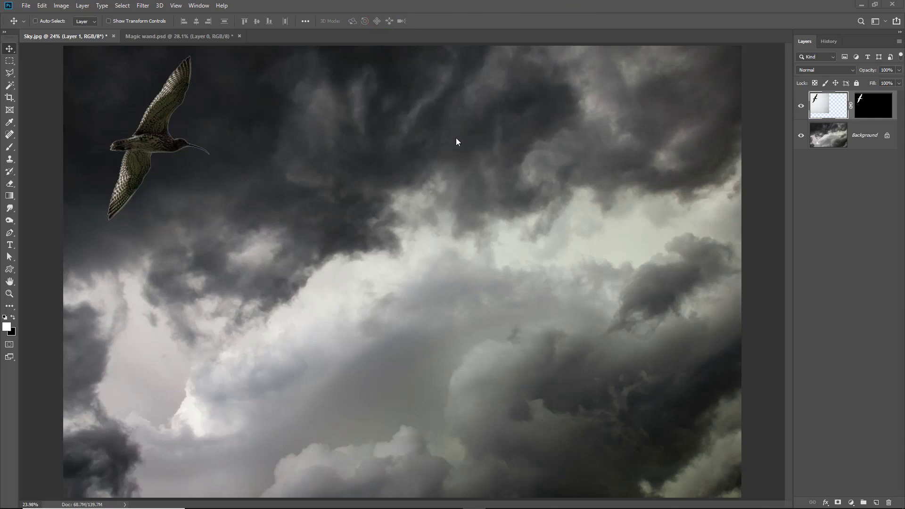
pyautogui.click(870, 106)
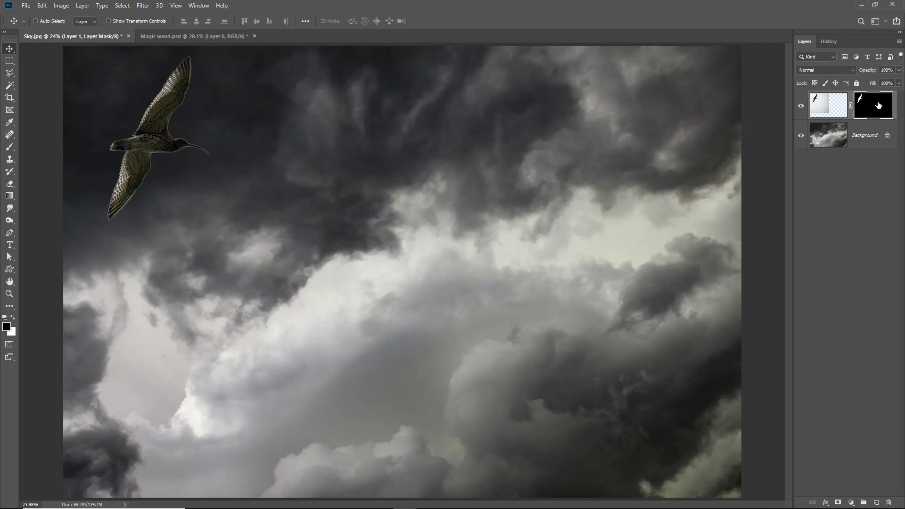
# Open Select and Mask on the curlew's mask, preview On Layers, and zoom in on the bird
pyautogui.doubleClick(870, 105)
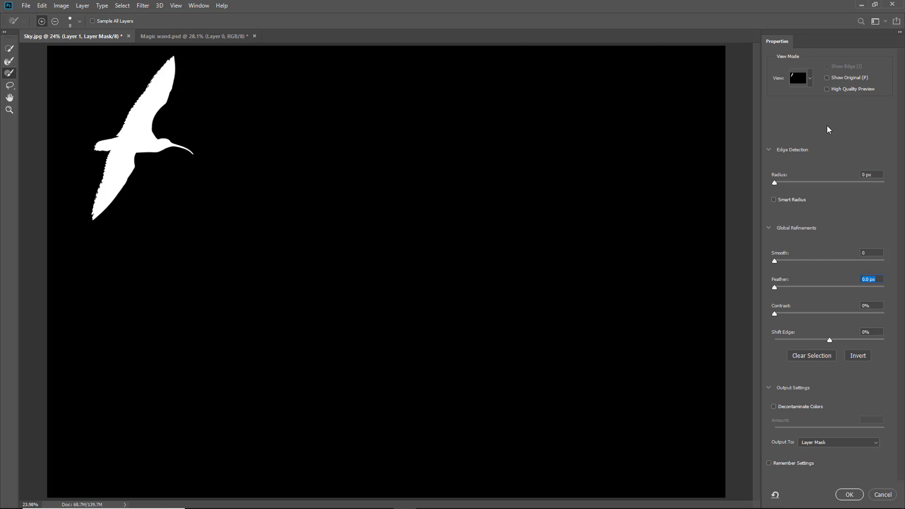
pyautogui.click(810, 79)
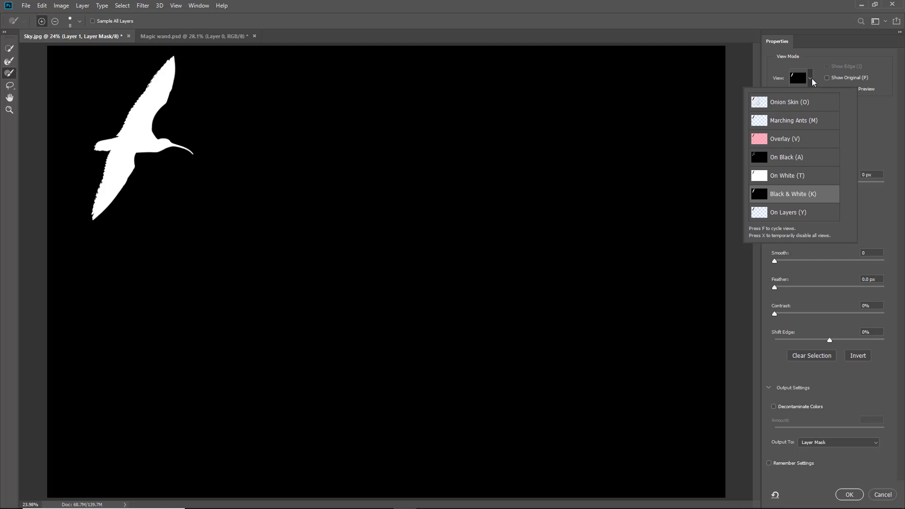
pyautogui.click(777, 214)
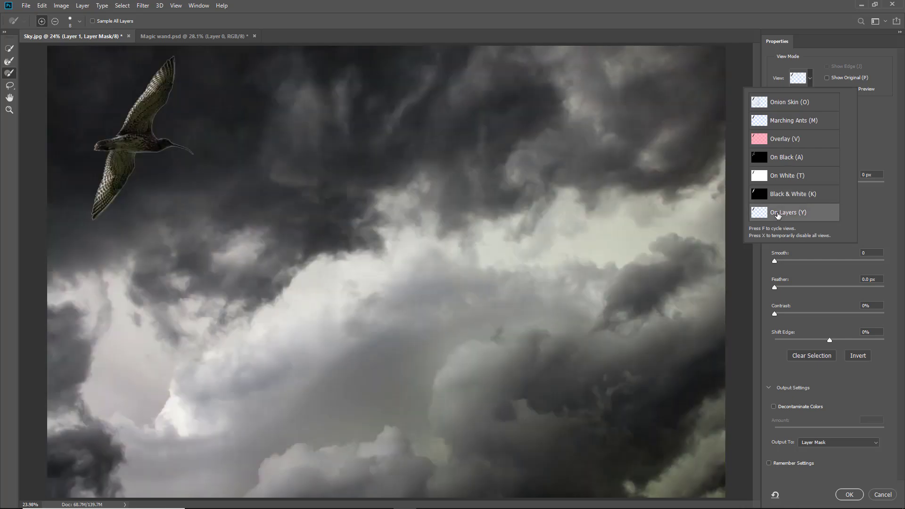
pyautogui.click(868, 214)
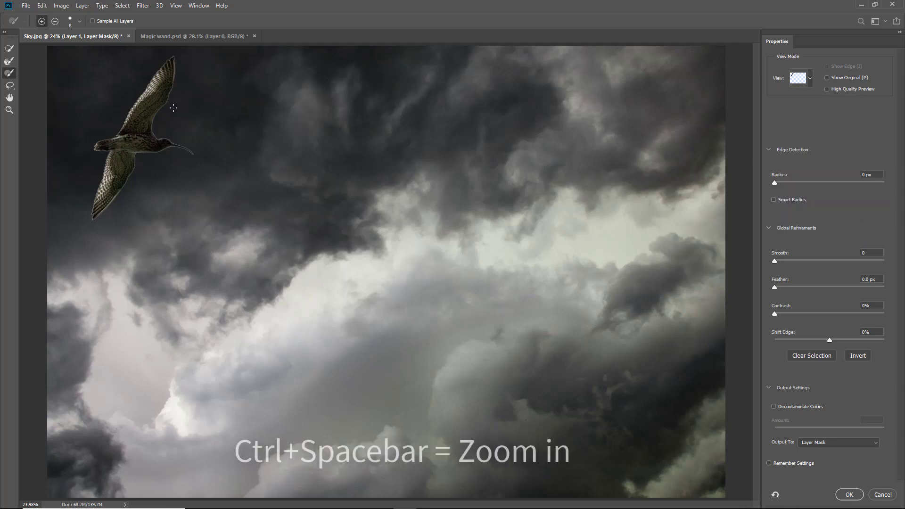
pyautogui.moveTo(56, 54); pyautogui.dragTo(240, 221)
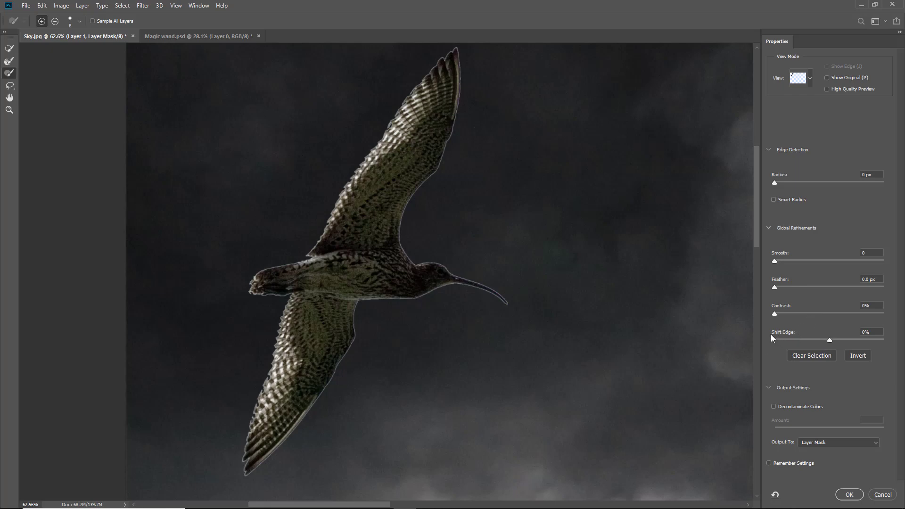
# Try Shift Edge at -55% and -100%, then reset it to 0%
pyautogui.click(800, 340)
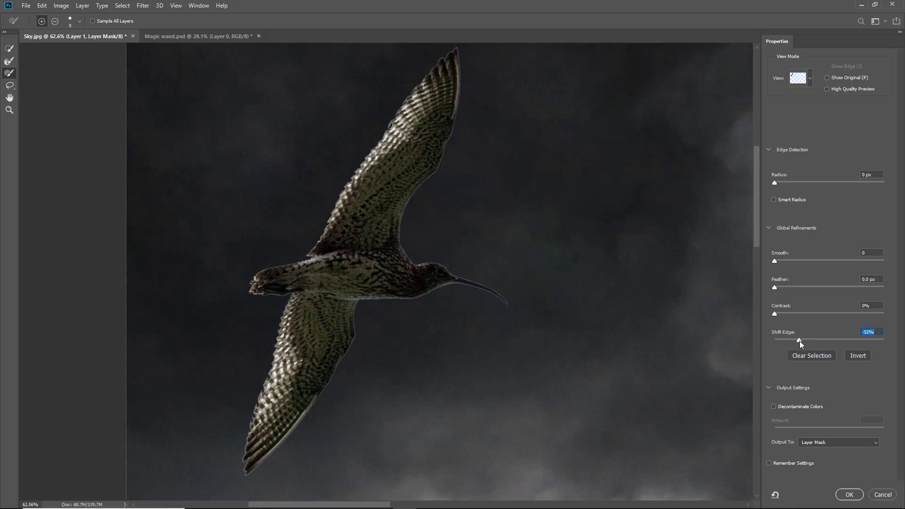
pyautogui.click(775, 341)
pyautogui.write('0')
pyautogui.press('Return')
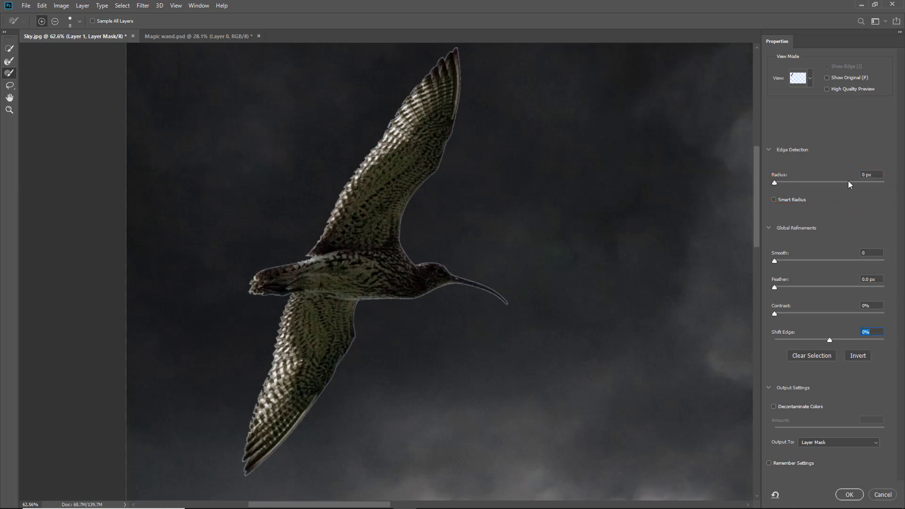
# Set Radius to 3 px and Shift Edge to about -86%, keeping Layer Mask output
pyautogui.click(876, 176)
pyautogui.write('3')
pyautogui.click(796, 340)
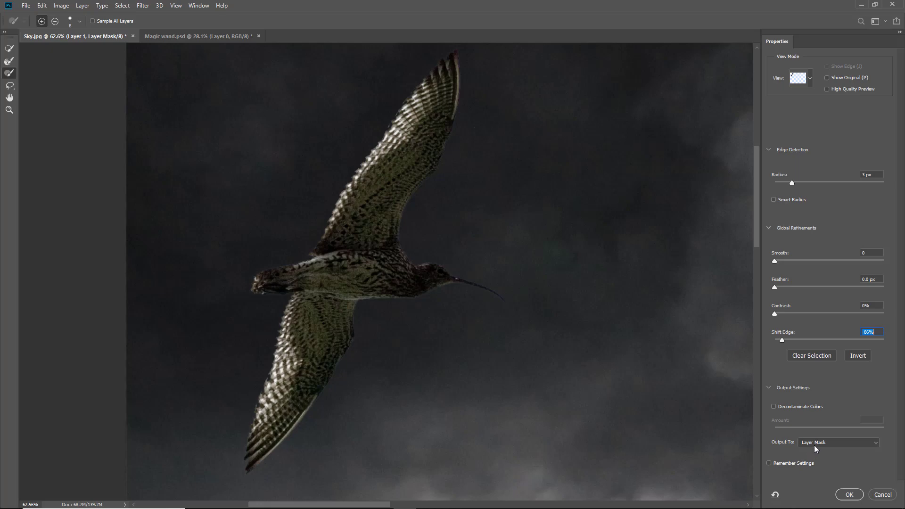
pyautogui.click(875, 443)
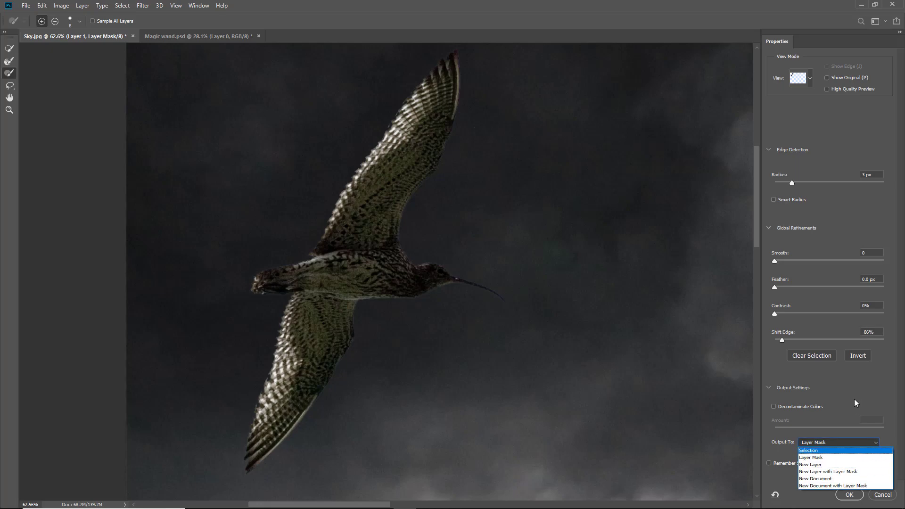
pyautogui.click(815, 458)
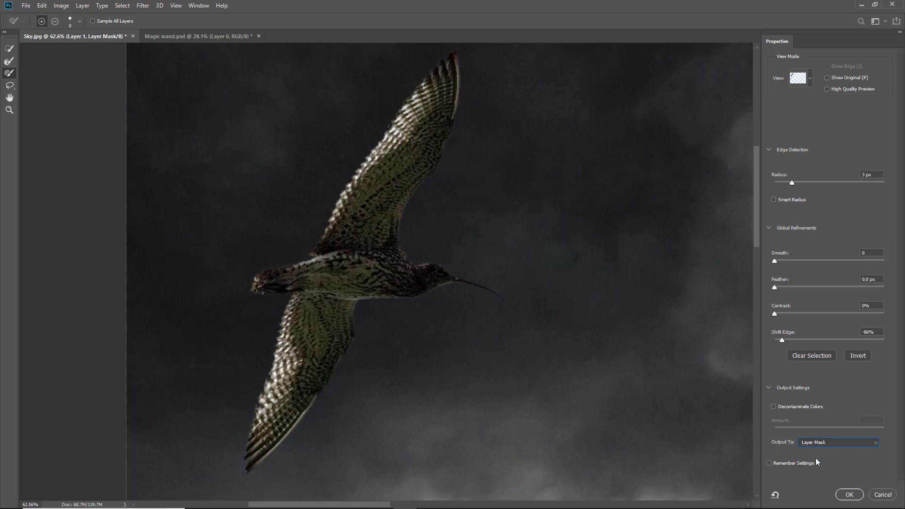
# Apply the refined curlew mask and drag the bird from the top-left corner to mid-sky
pyautogui.click(848, 494)
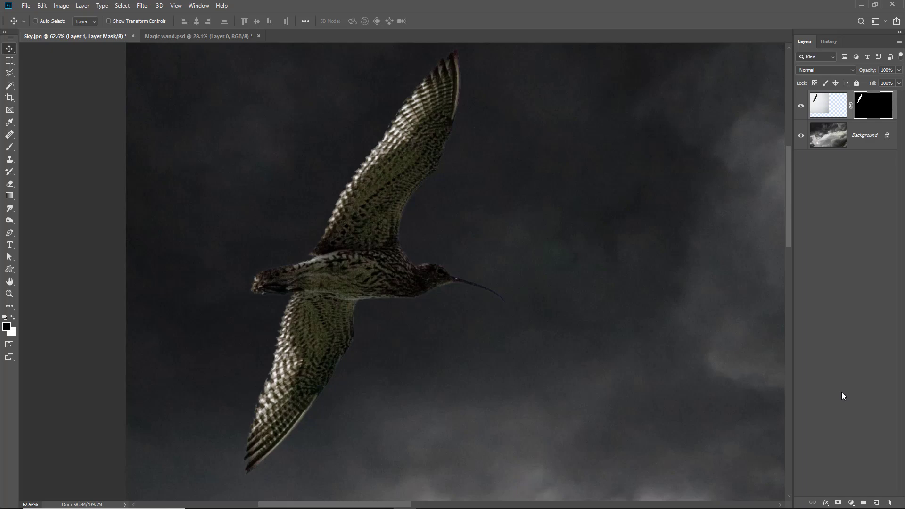
pyautogui.press('ctrl')
pyautogui.hotkey('ctrl', '0')
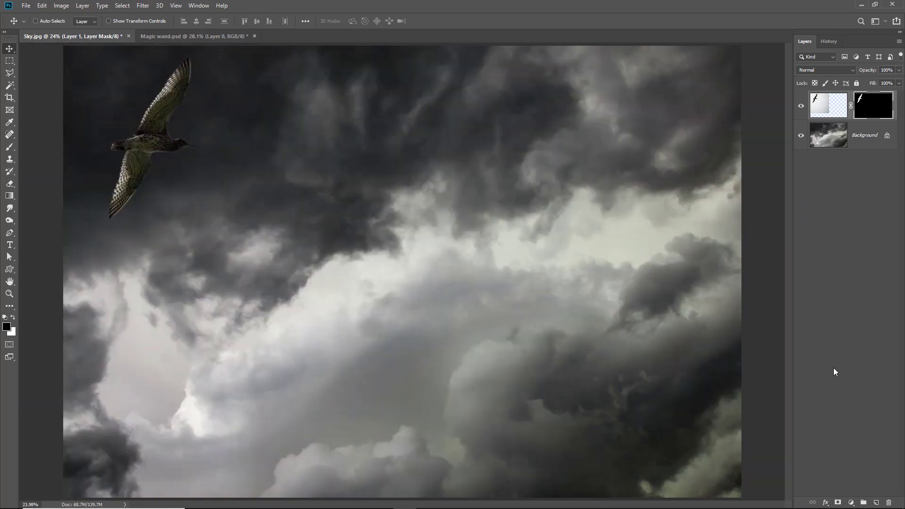
pyautogui.hotkey('ctrl', '2')
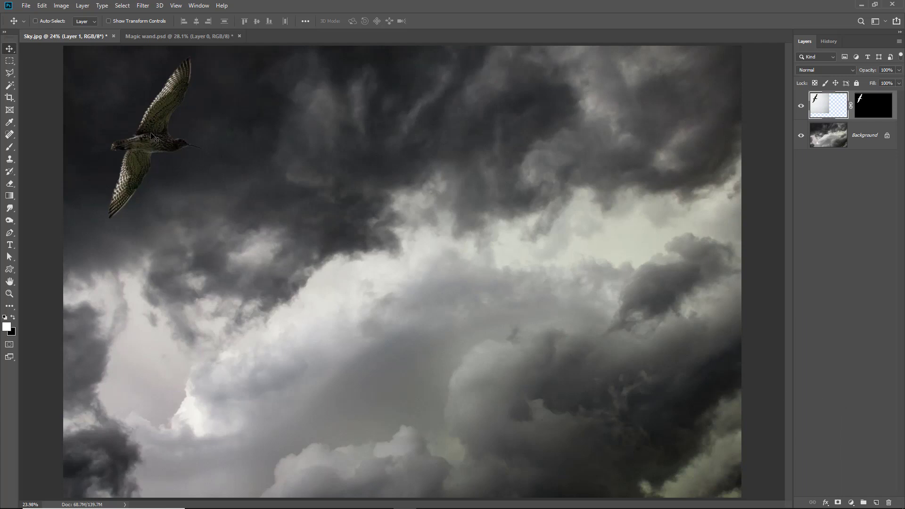
pyautogui.moveTo(151, 136); pyautogui.dragTo(277, 338)
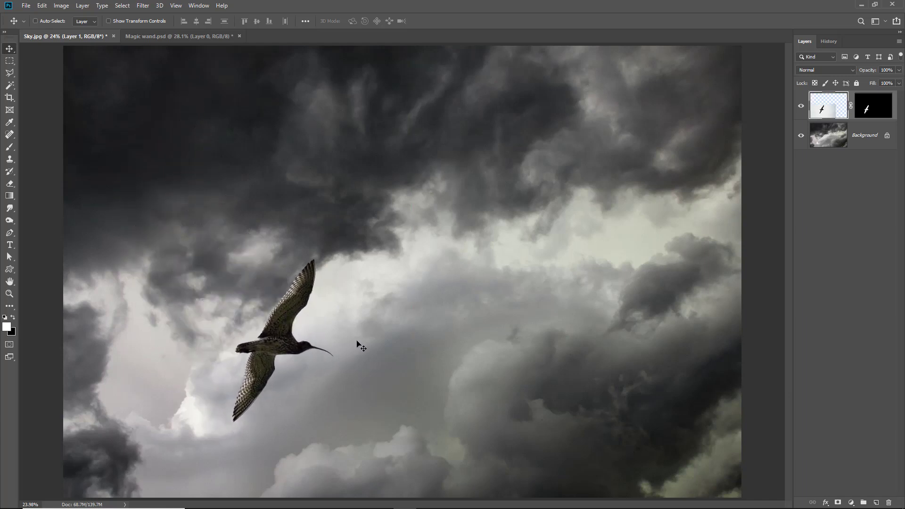
# Scale the curlew to 57.42%, rotate it -17.23°, nudge it up-right, and commit the transform
pyautogui.press('ctrl')
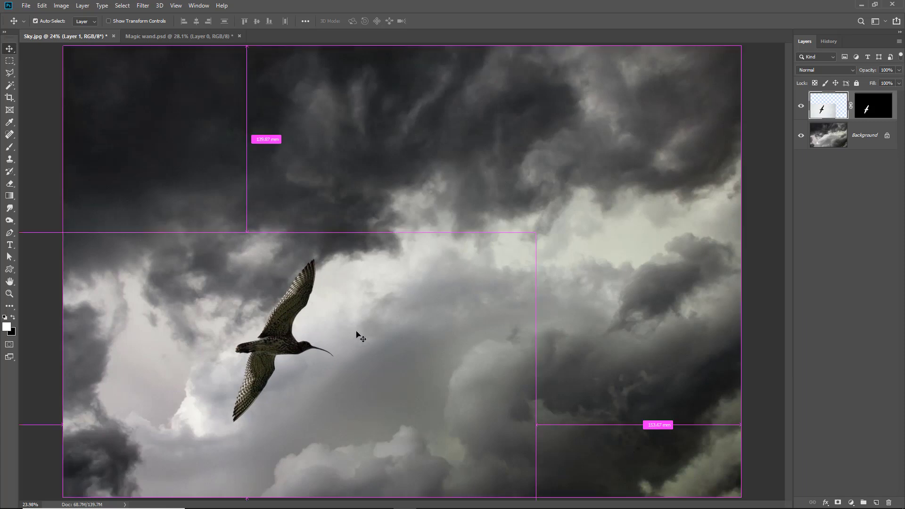
pyautogui.hotkey('ctrl', 't')
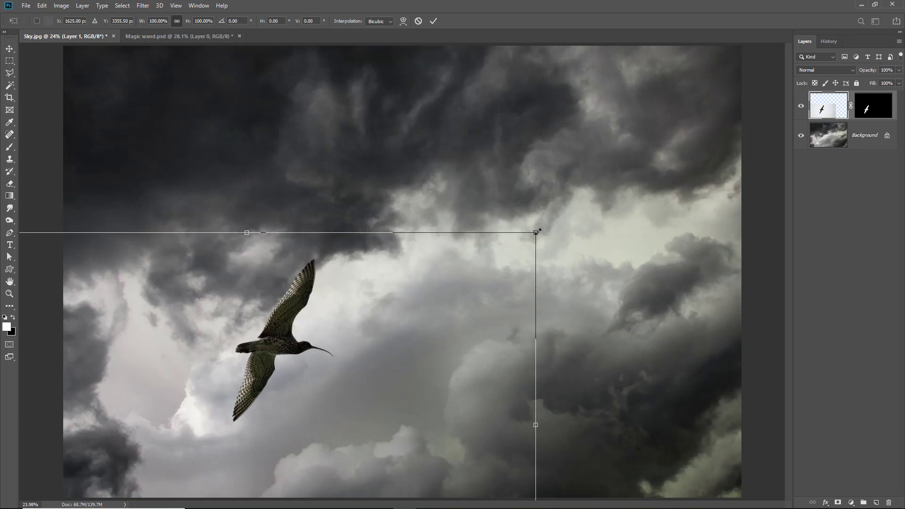
pyautogui.moveTo(536, 232); pyautogui.dragTo(391, 304)
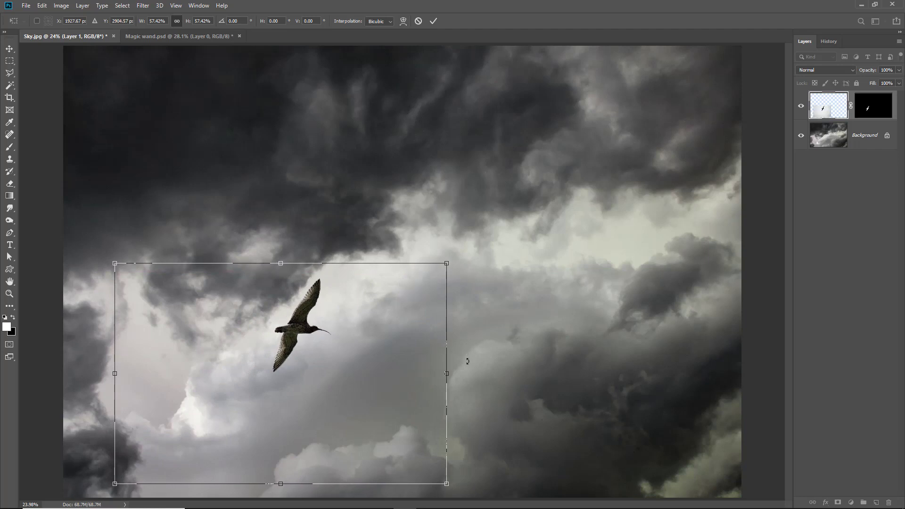
pyautogui.moveTo(463, 374); pyautogui.dragTo(456, 318)
pyautogui.moveTo(362, 347); pyautogui.dragTo(378, 345)
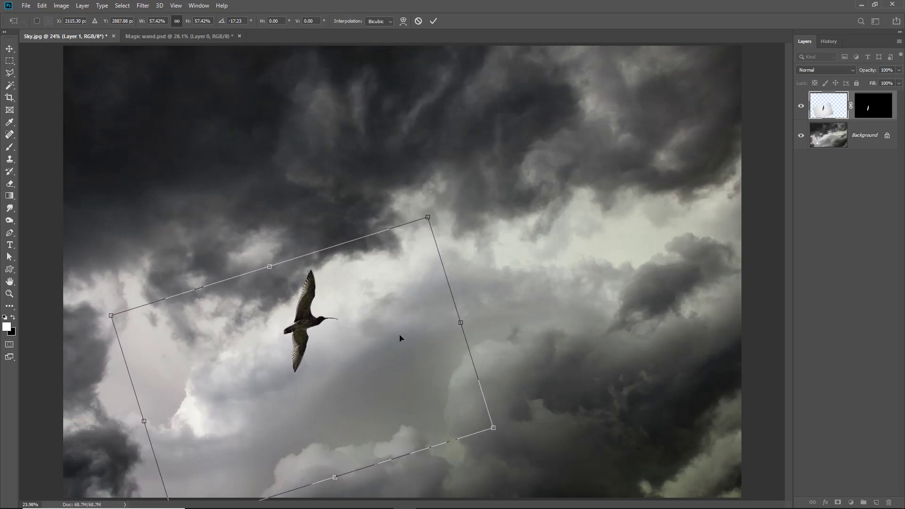
pyautogui.click(434, 21)
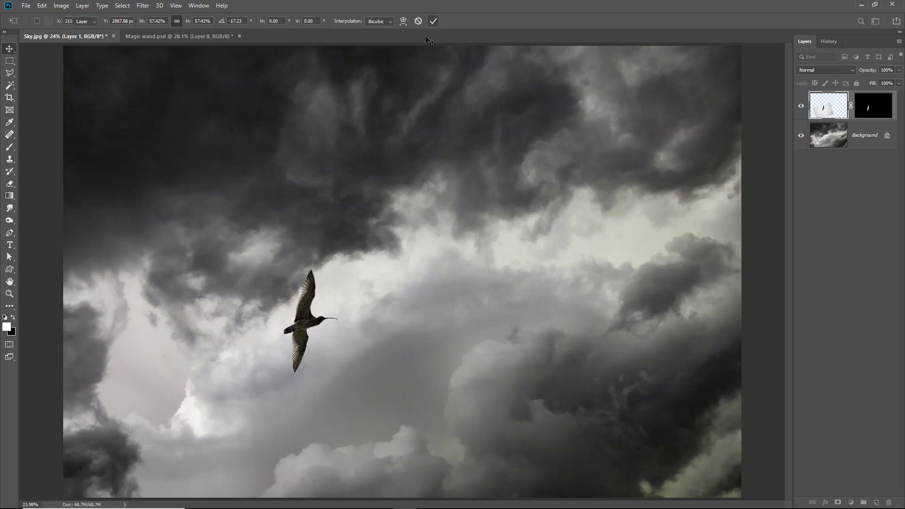
pyautogui.click(8, 98)
pyautogui.click(389, 226)
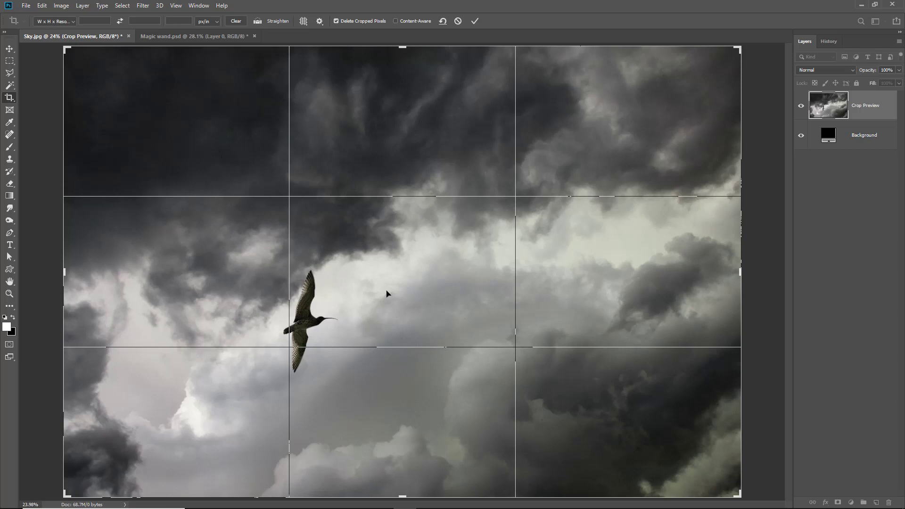
pyautogui.click(458, 21)
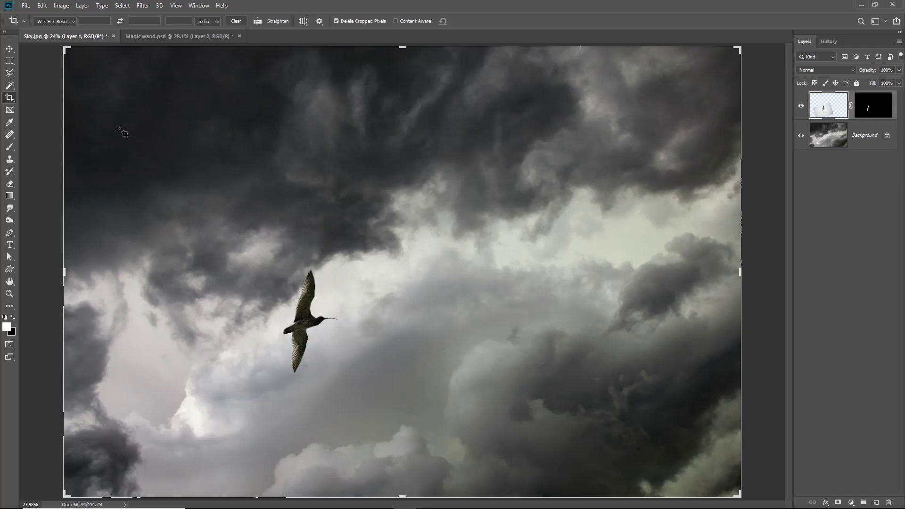
pyautogui.click(9, 49)
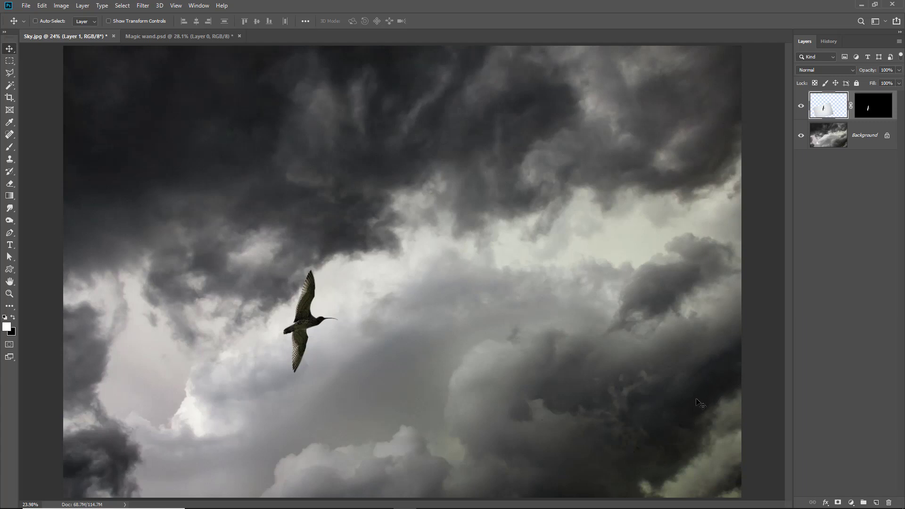
# On the Background layer, lasso a freehand region of dark cloud in the top-left corner
pyautogui.click(864, 137)
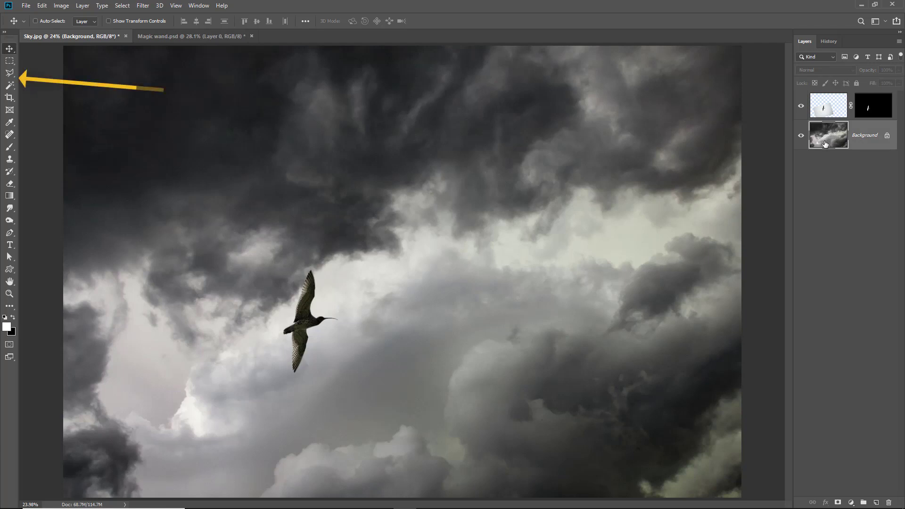
pyautogui.click(15, 76)
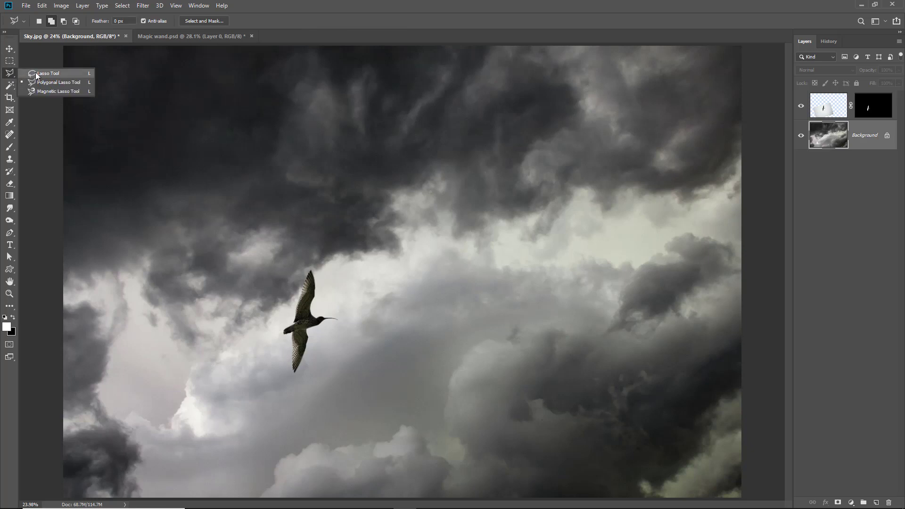
pyautogui.click(35, 72)
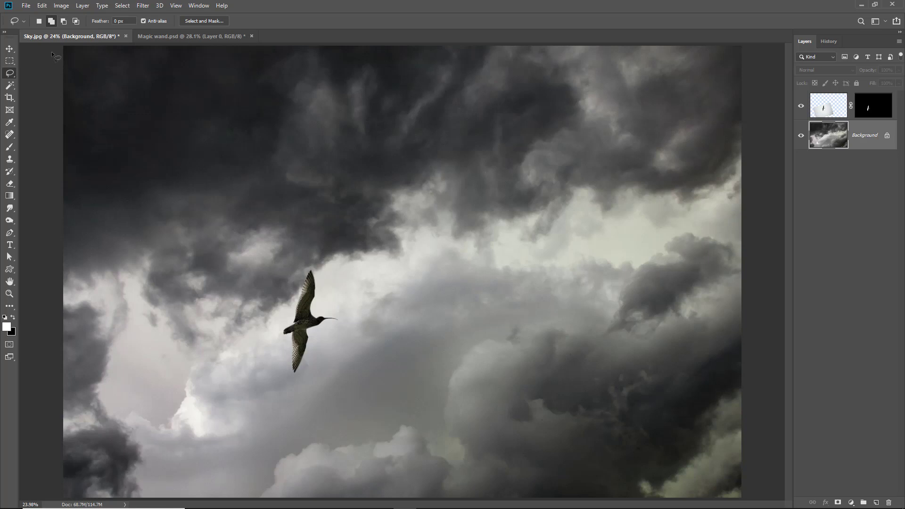
pyautogui.moveTo(53, 46)
pyautogui.mouseDown()
pyautogui.moveTo(245, 42)
pyautogui.moveTo(277, 50)
pyautogui.moveTo(260, 124)
pyautogui.moveTo(216, 138)
pyautogui.moveTo(177, 189)
pyautogui.moveTo(60, 215)
pyautogui.moveTo(43, 183)
pyautogui.moveTo(61, 42)
pyautogui.mouseUp()
# Try a Feather of about 45 px in Select and Mask, then cancel
pyautogui.click(204, 21)
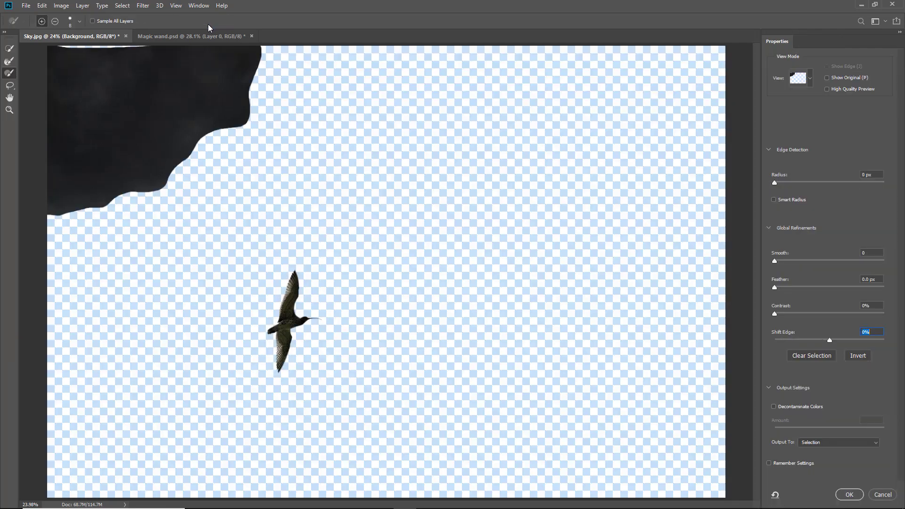
pyautogui.click(825, 287)
pyautogui.moveTo(835, 288); pyautogui.dragTo(833, 287)
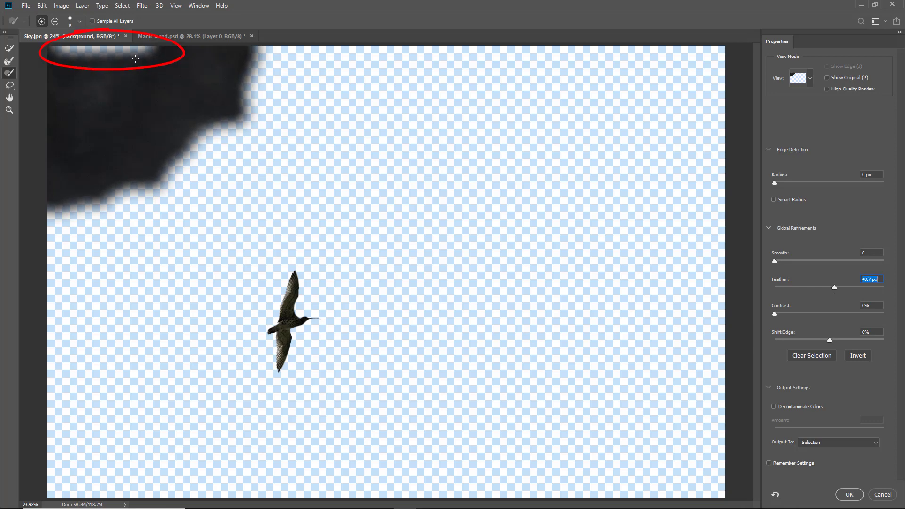
pyautogui.click(883, 495)
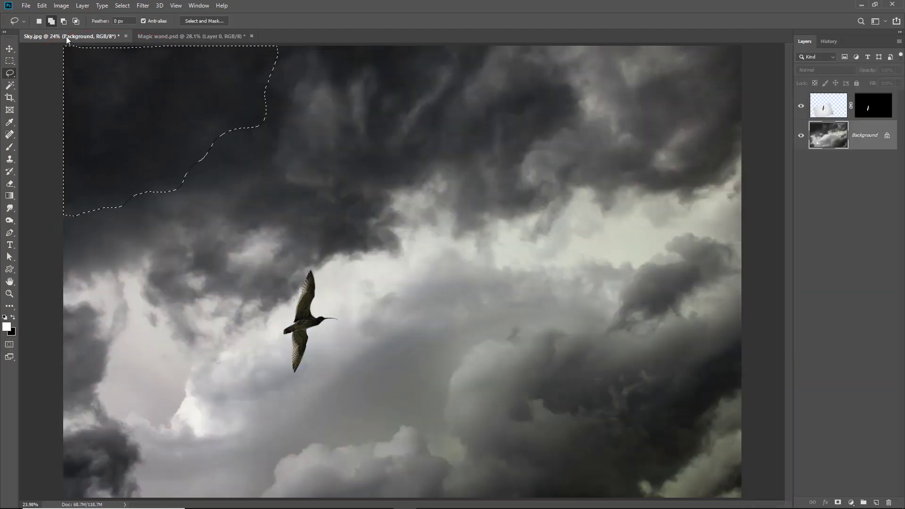
# Add a lasso region reaching beyond the image's top-left edges to the cloud selection
pyautogui.click(52, 21)
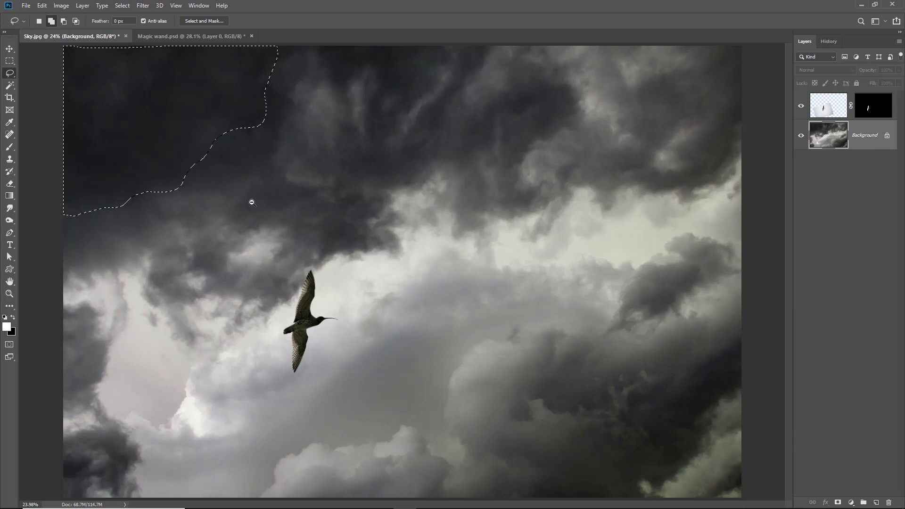
pyautogui.hotkey('ctrl', '-')
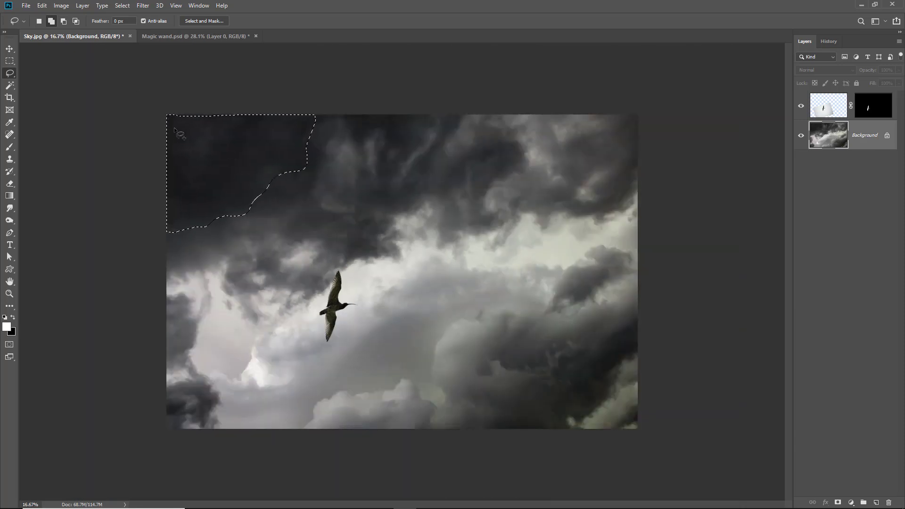
pyautogui.moveTo(161, 125)
pyautogui.mouseDown()
pyautogui.moveTo(265, 133)
pyautogui.moveTo(312, 108)
pyautogui.moveTo(274, 85)
pyautogui.moveTo(212, 80)
pyautogui.moveTo(159, 104)
pyautogui.mouseUp()
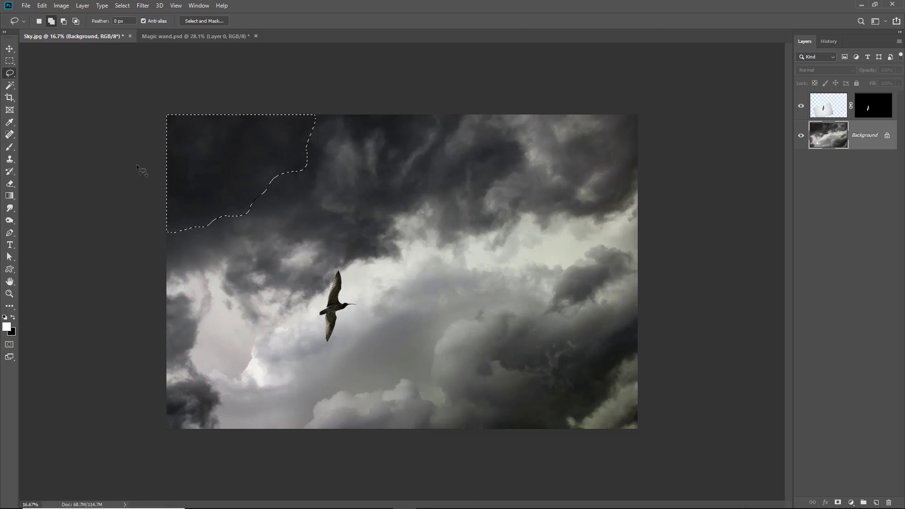
pyautogui.scroll(3, 137, 153)
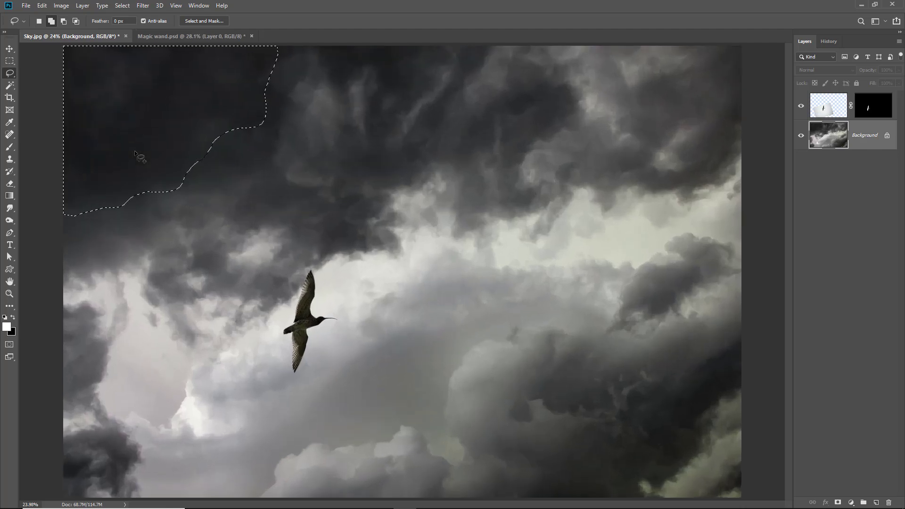
# Feather the enlarged corner selection by 158.6 px in Select and Mask and confirm with OK
pyautogui.click(204, 20)
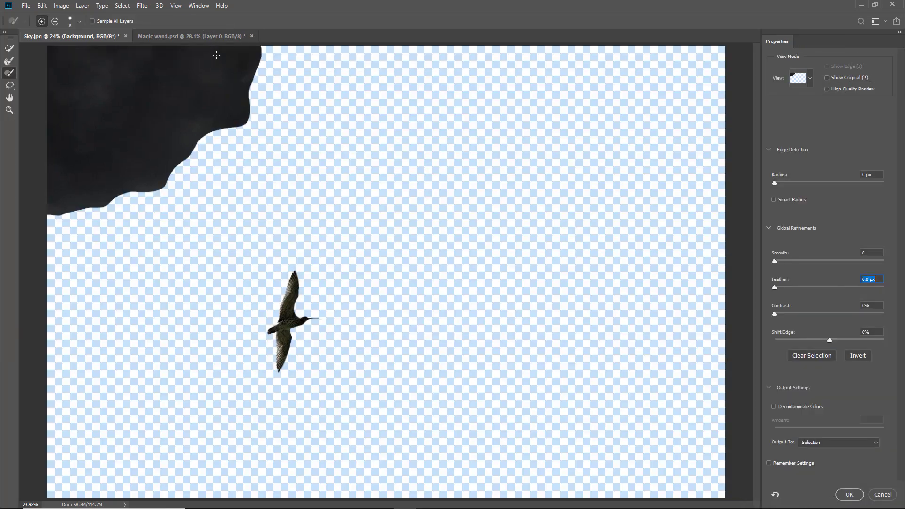
pyautogui.moveTo(833, 287); pyautogui.dragTo(848, 289)
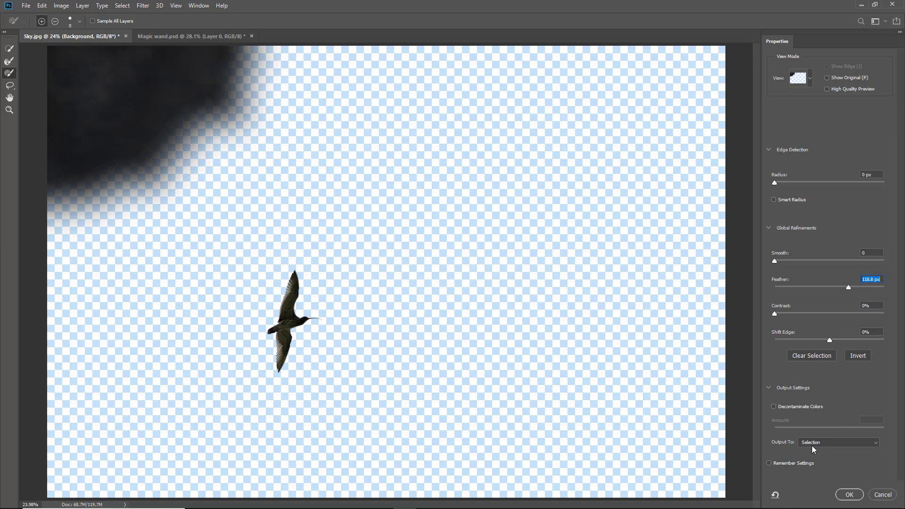
pyautogui.click(849, 494)
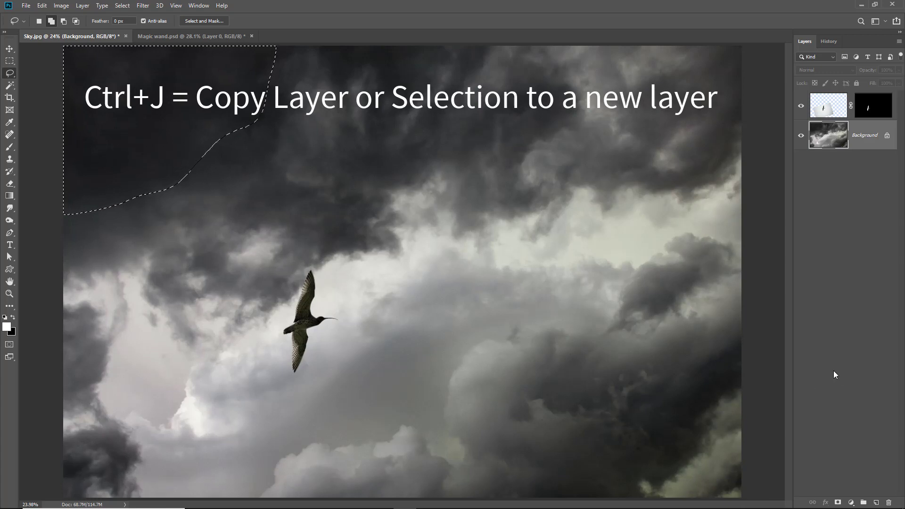
# Copy the feathered cloud patch to Layer 2 and toggle the Background's visibility to check it
pyautogui.hotkey('ctrl', 'j')
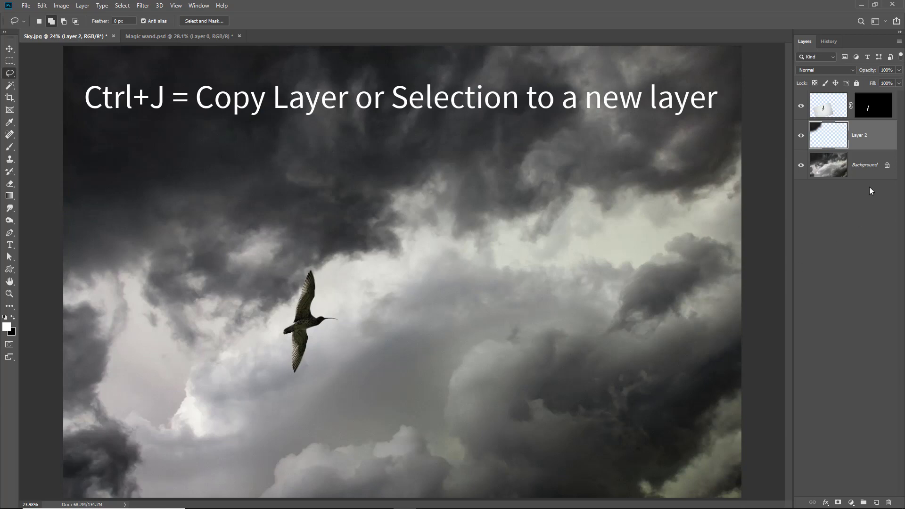
pyautogui.click(801, 165)
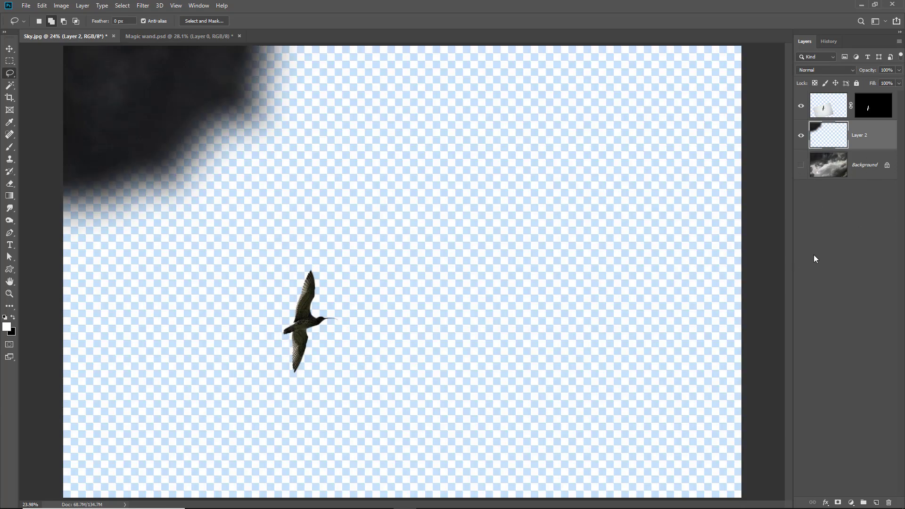
pyautogui.click(800, 165)
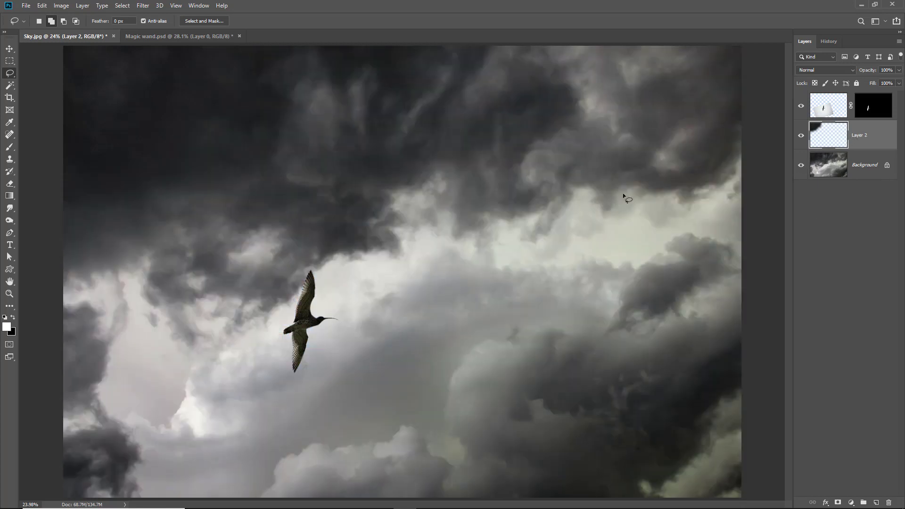
# Rotate the cloud patch 180° via Edit > Transform and drag it into the bottom-right corner
pyautogui.click(42, 6)
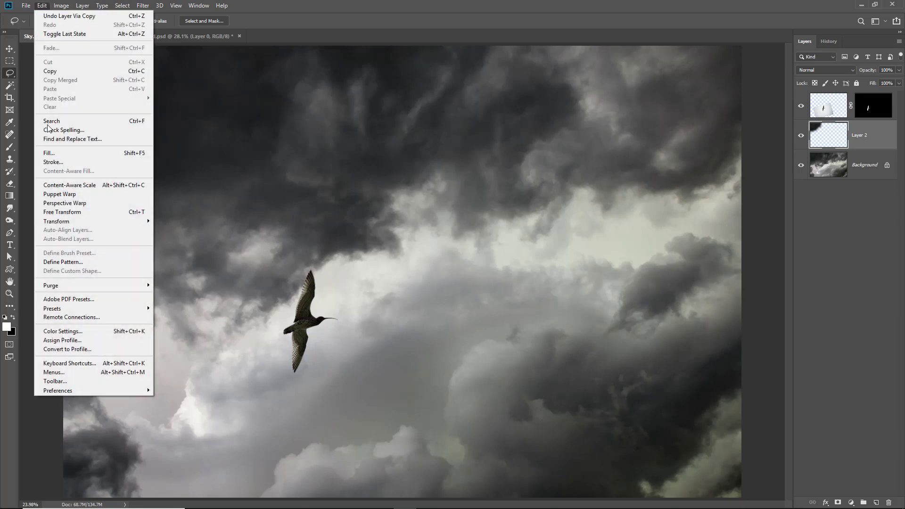
pyautogui.moveTo(68, 226)
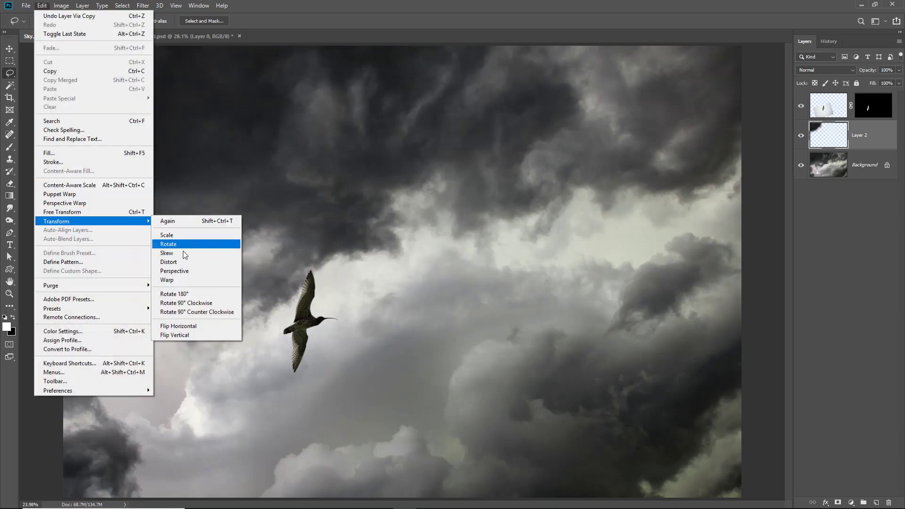
pyautogui.click(179, 294)
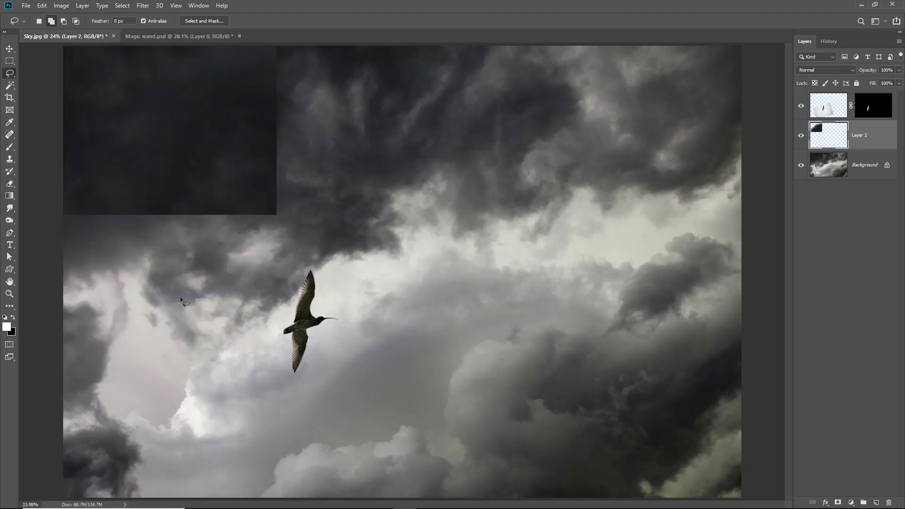
pyautogui.click(13, 49)
pyautogui.moveTo(165, 147); pyautogui.dragTo(203, 176)
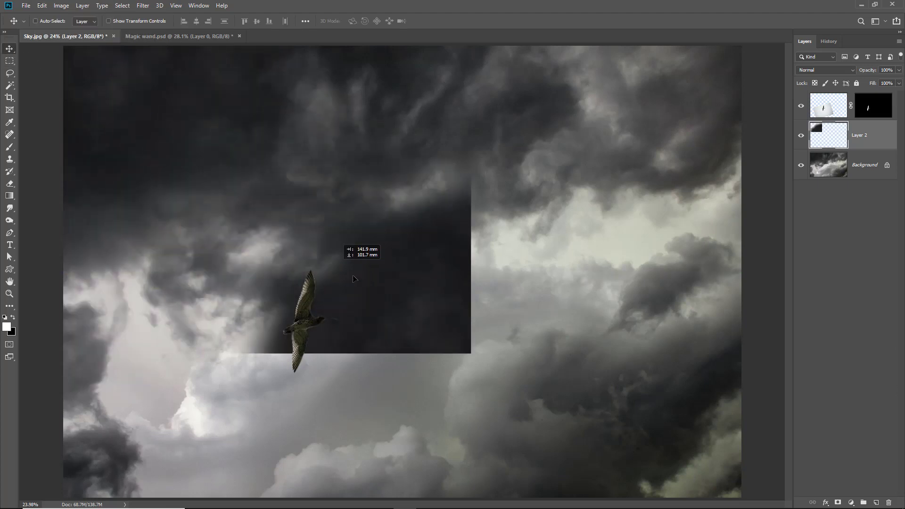
pyautogui.moveTo(368, 288); pyautogui.dragTo(669, 443)
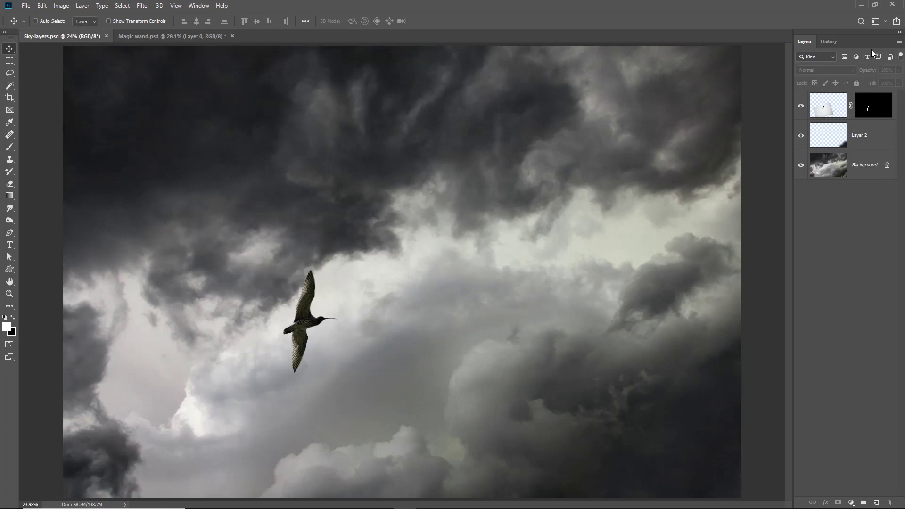
# Open the Layers panel flyout menu
pyautogui.click(899, 42)
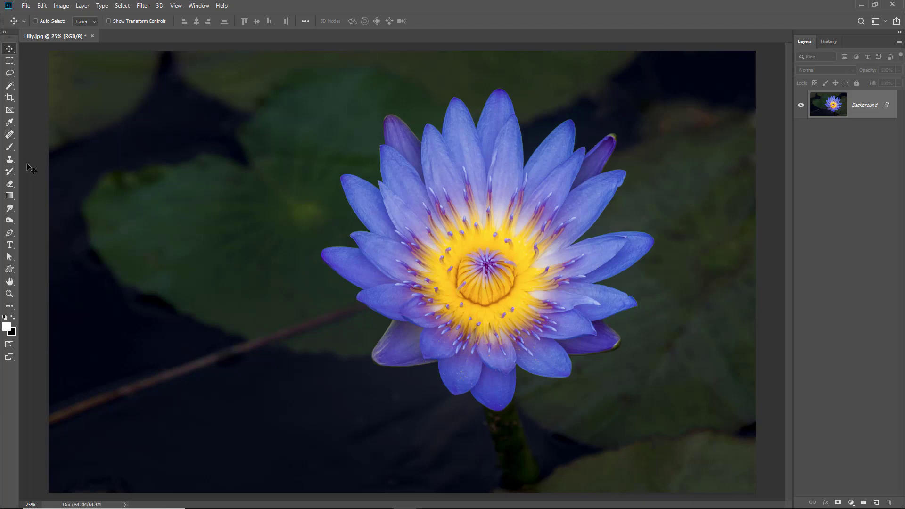
# Choose the Magic Wand tool
pyautogui.click(12, 88)
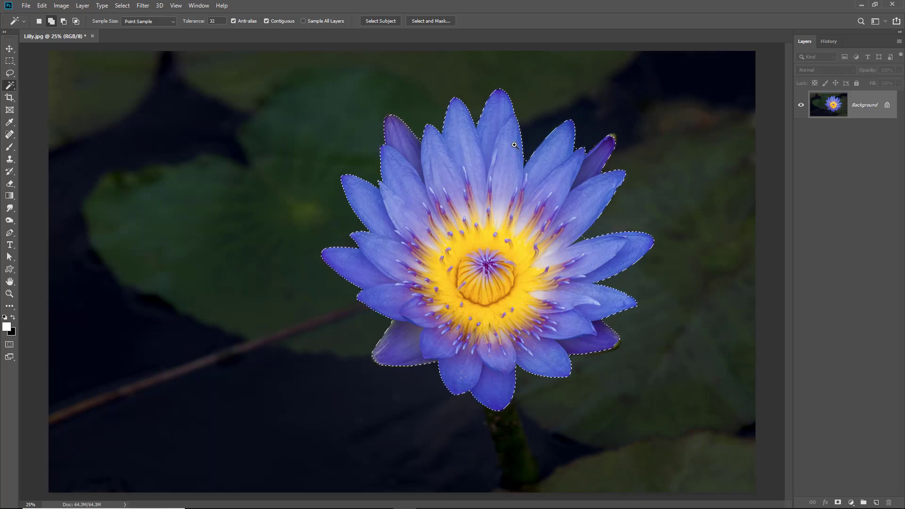
# Zoom in on the dark gap between petals and switch to the Polygonal Lasso Tool
pyautogui.moveTo(541, 181); pyautogui.dragTo(541, 182)
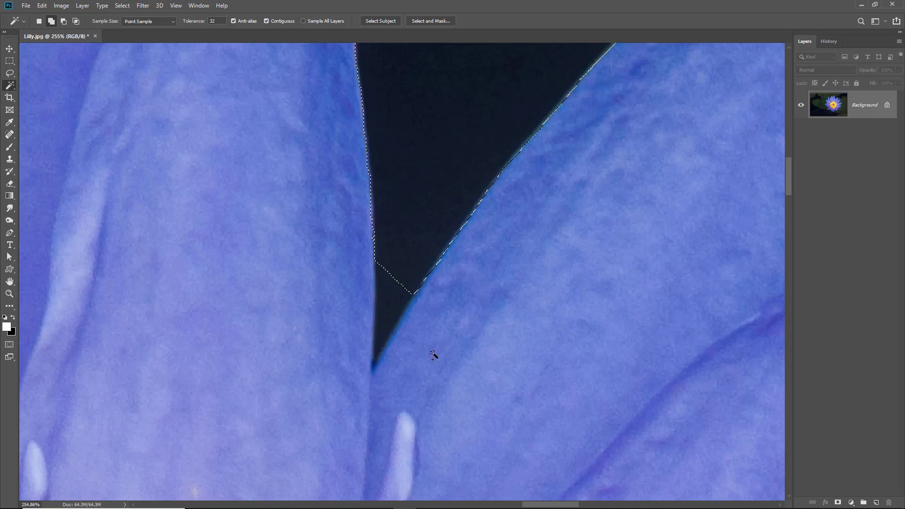
pyautogui.click(10, 73)
pyautogui.click(35, 81)
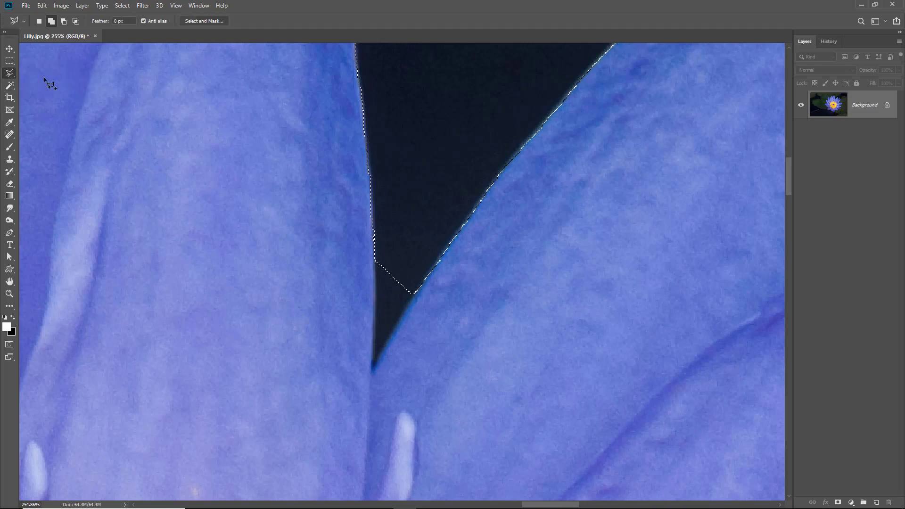
# In Subtract mode, cut a polygon around the dark petal gap out of the selection, then fit the lily on screen
pyautogui.click(63, 20)
pyautogui.click(413, 290)
pyautogui.click(420, 213)
pyautogui.click(372, 372)
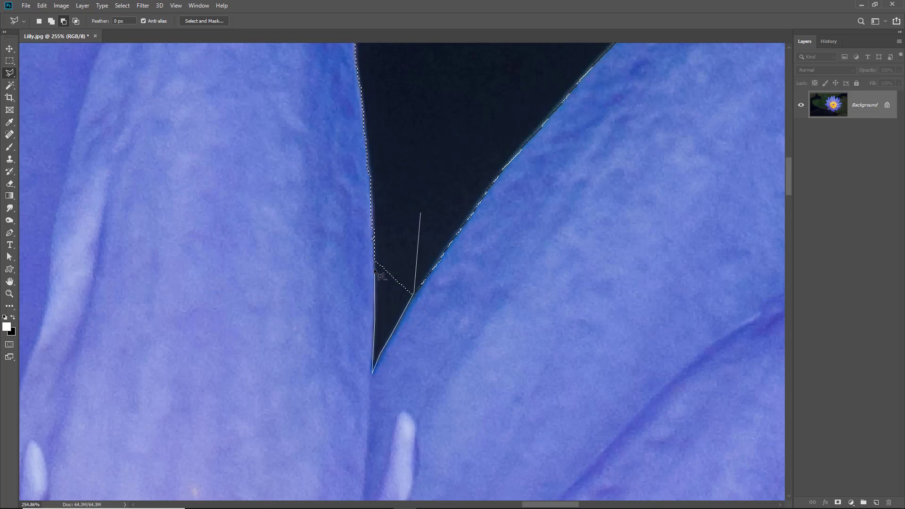
pyautogui.click(373, 237)
pyautogui.click(421, 214)
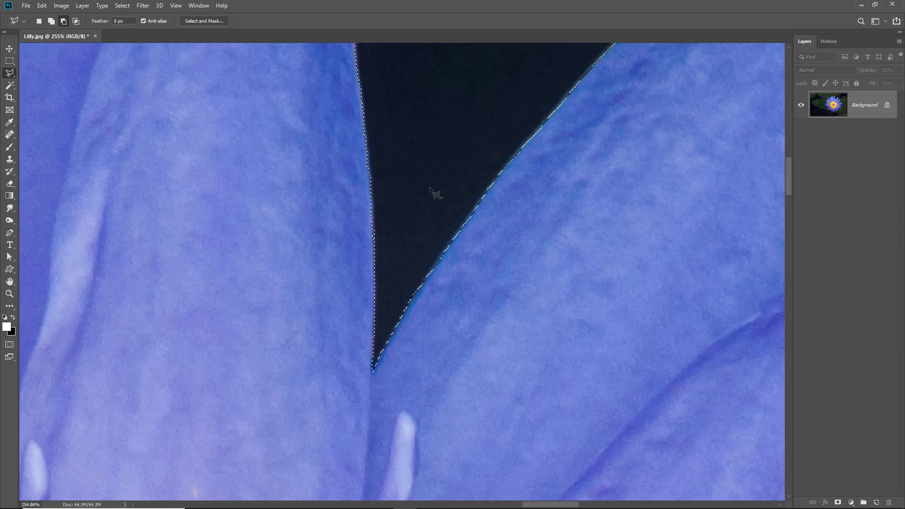
pyautogui.hotkey('ctrl', '0')
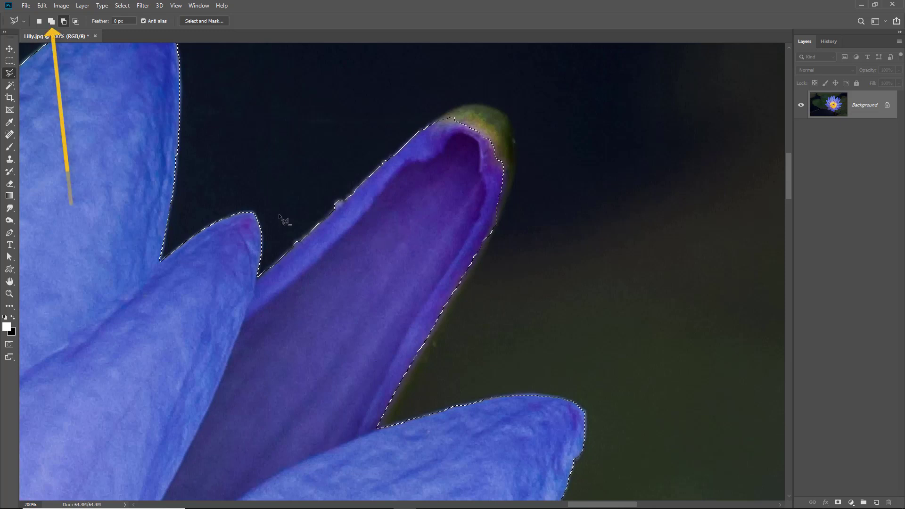
# In Add mode, outline the top of the unselected yellow-green petal tip
pyautogui.click(52, 21)
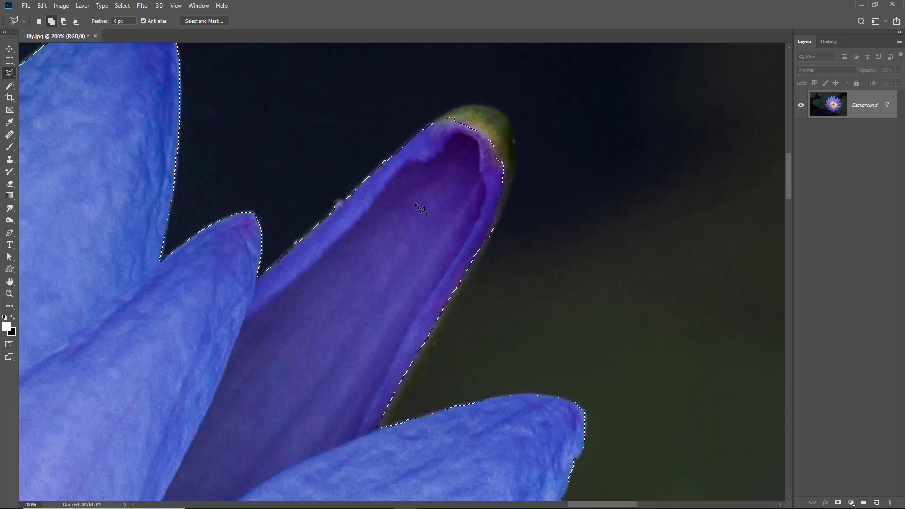
pyautogui.click(379, 220)
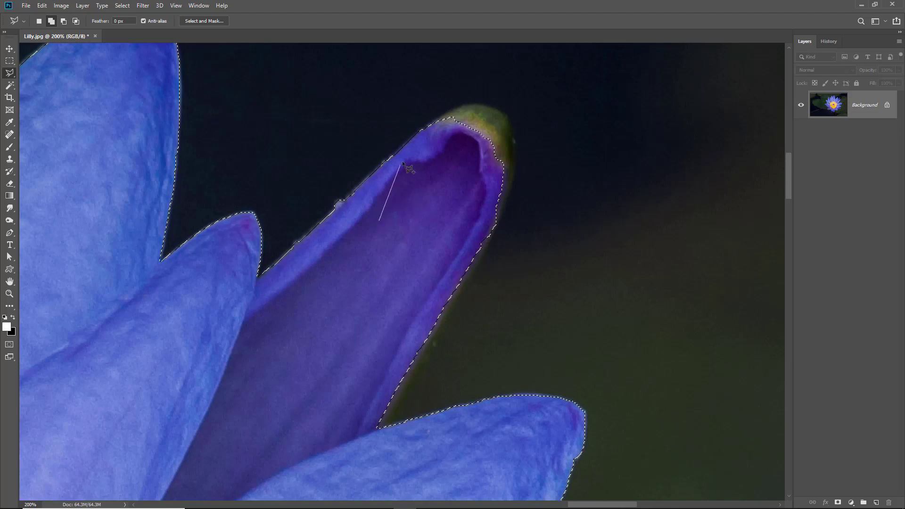
pyautogui.click(425, 126)
pyautogui.click(442, 117)
pyautogui.click(480, 104)
pyautogui.click(500, 112)
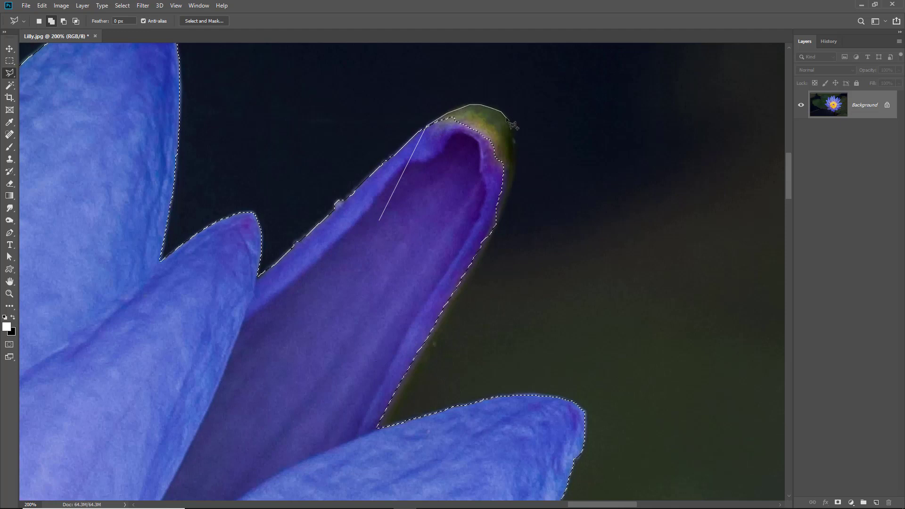
# Trace down the petal's right side to its base, close the shape, and fit the lily on screen
pyautogui.click(508, 124)
pyautogui.click(513, 140)
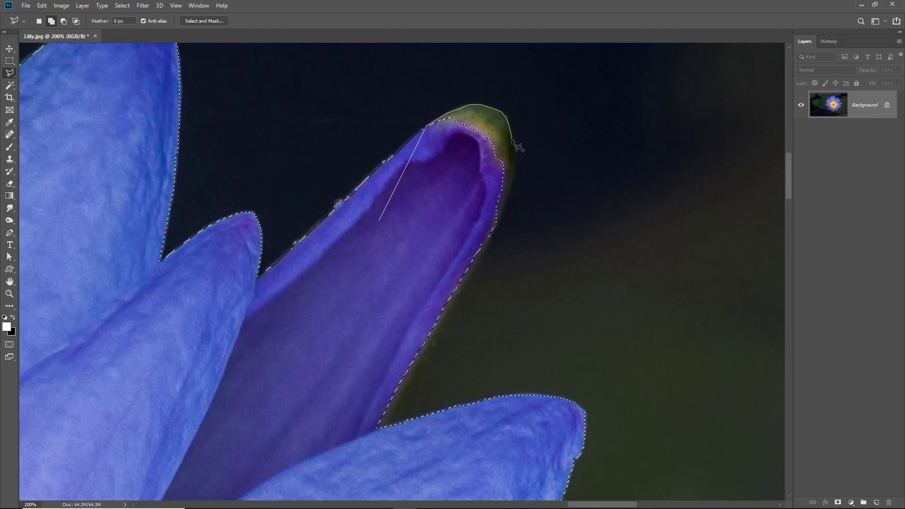
pyautogui.click(514, 171)
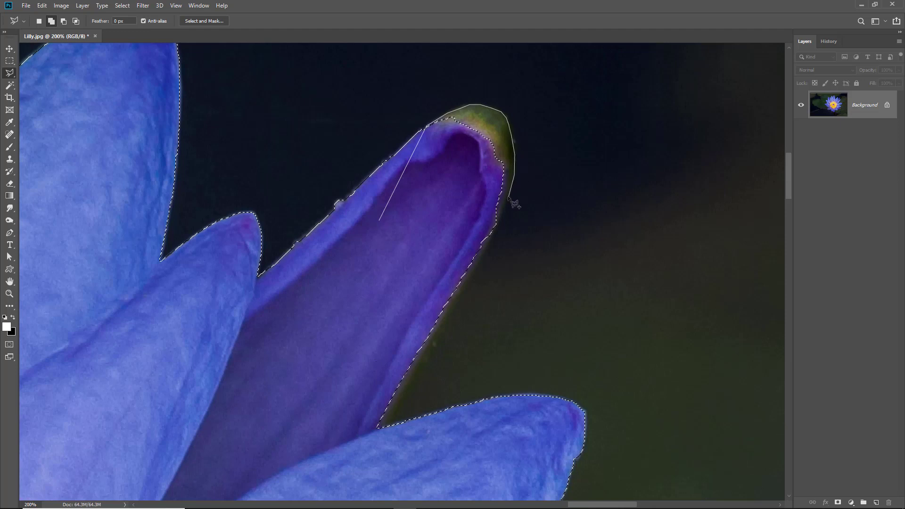
pyautogui.click(496, 227)
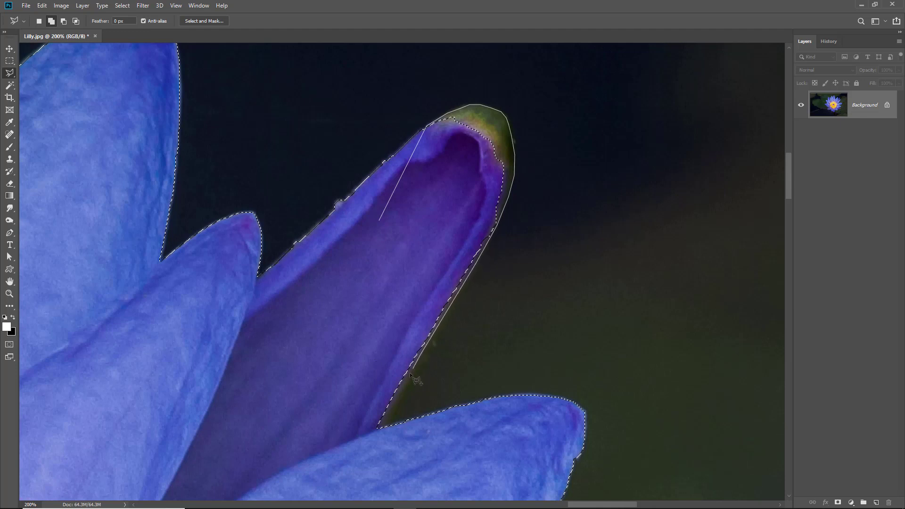
pyautogui.click(378, 411)
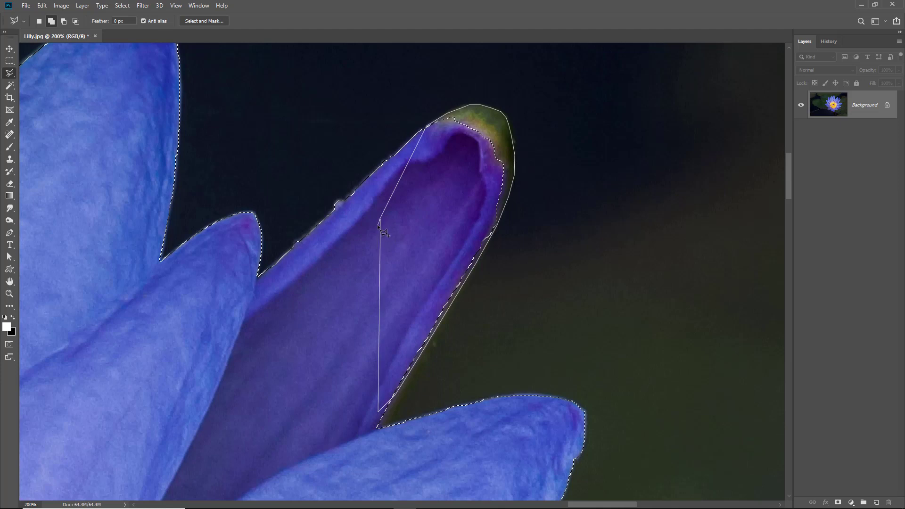
pyautogui.doubleClick(375, 226)
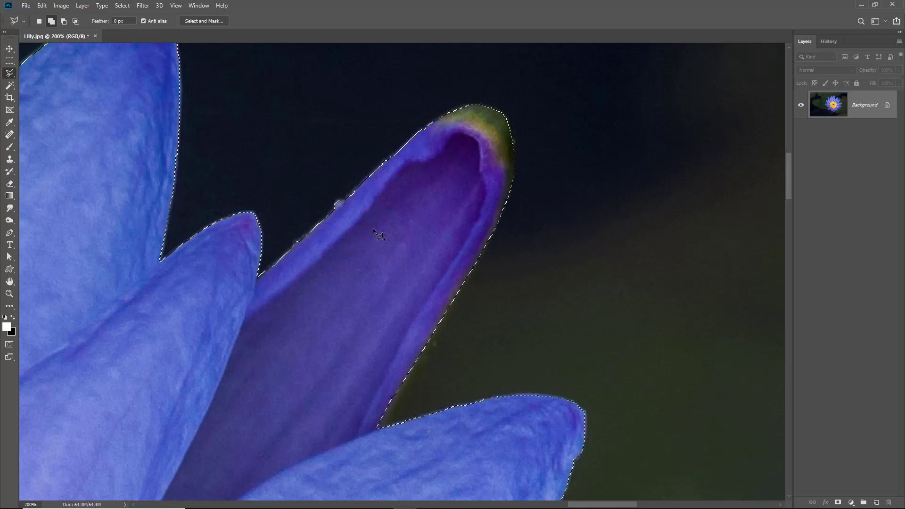
pyautogui.hotkey('ctrl', '0')
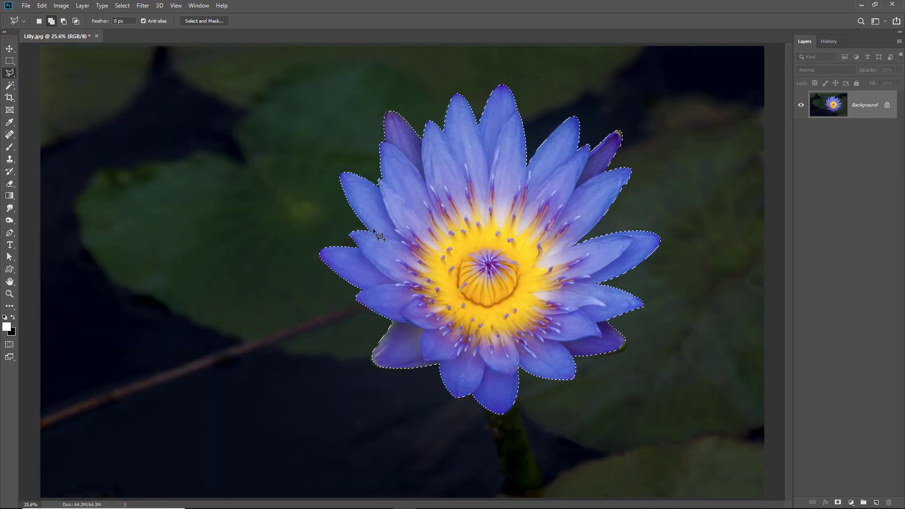